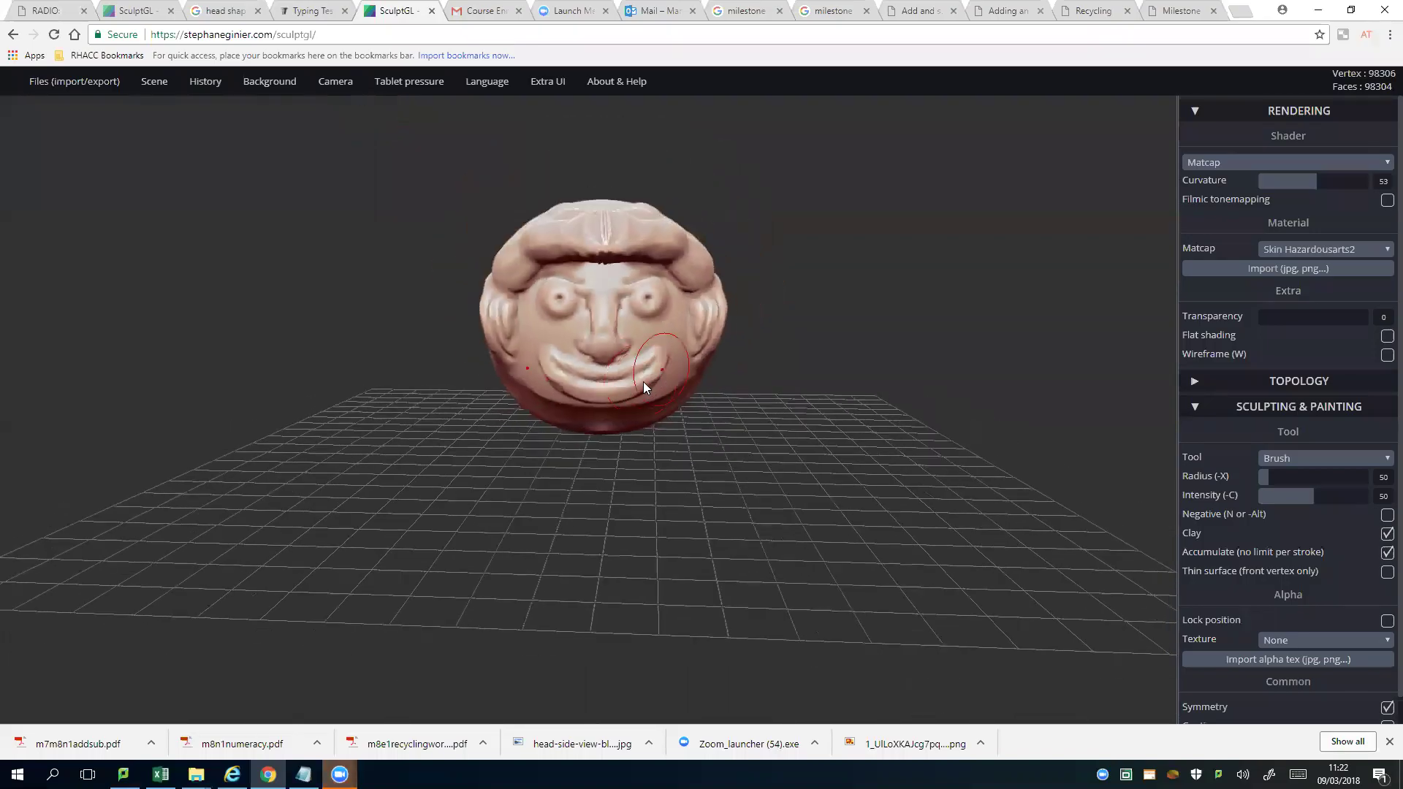
pyautogui.scroll(3, 623, 325)
pyautogui.scroll(3, 623, 324)
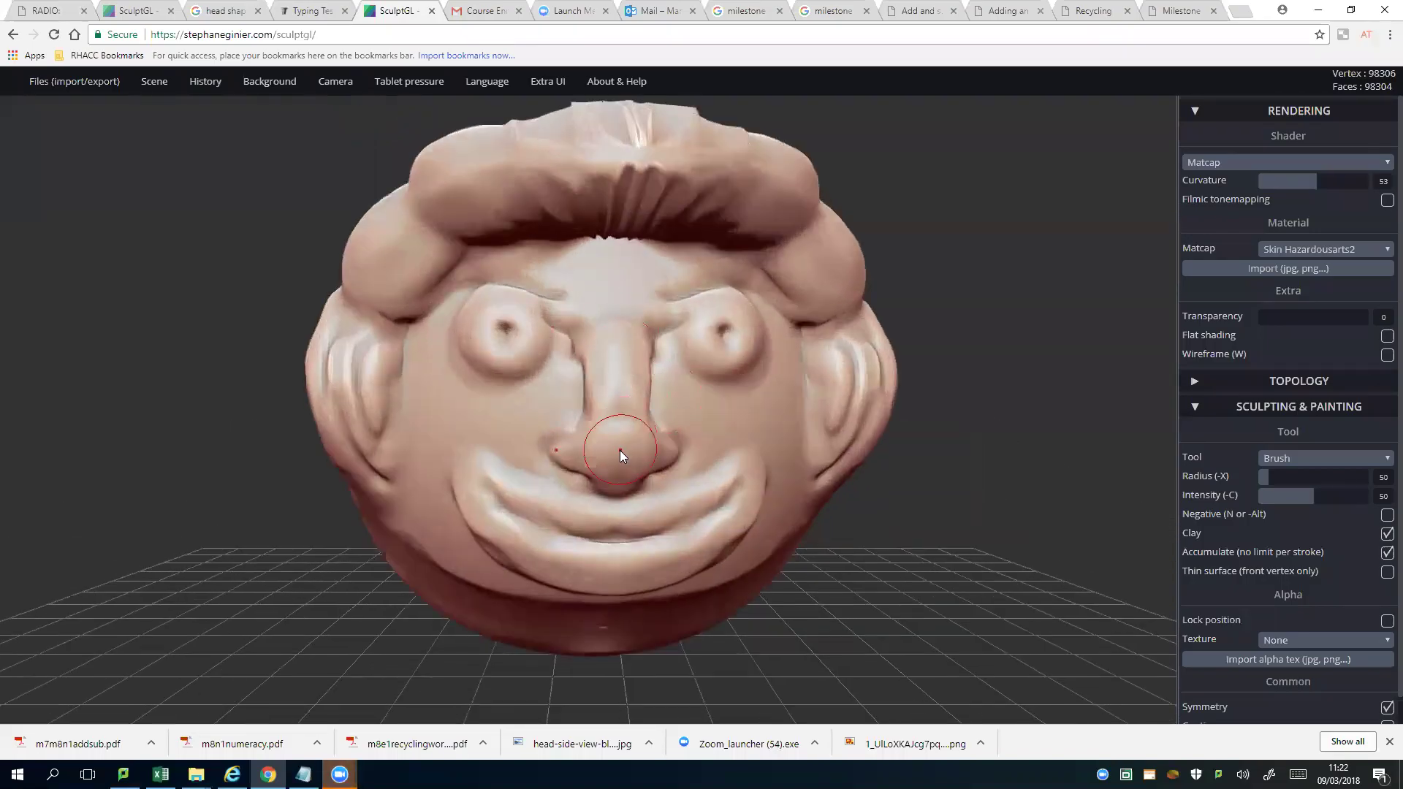
pyautogui.scroll(-2, 665, 509)
pyautogui.scroll(-1, 665, 510)
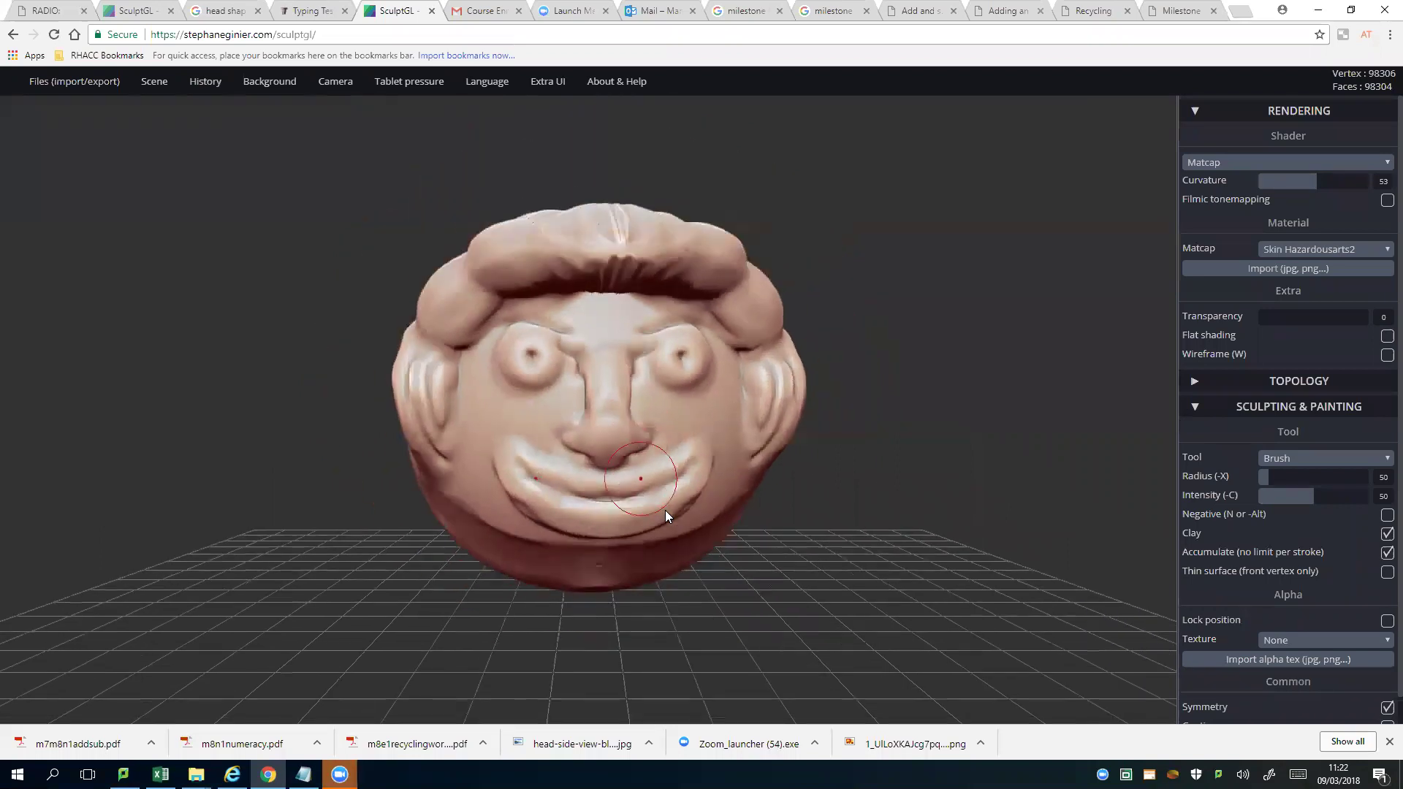
pyautogui.scroll(-1, 644, 543)
pyautogui.scroll(1, 634, 537)
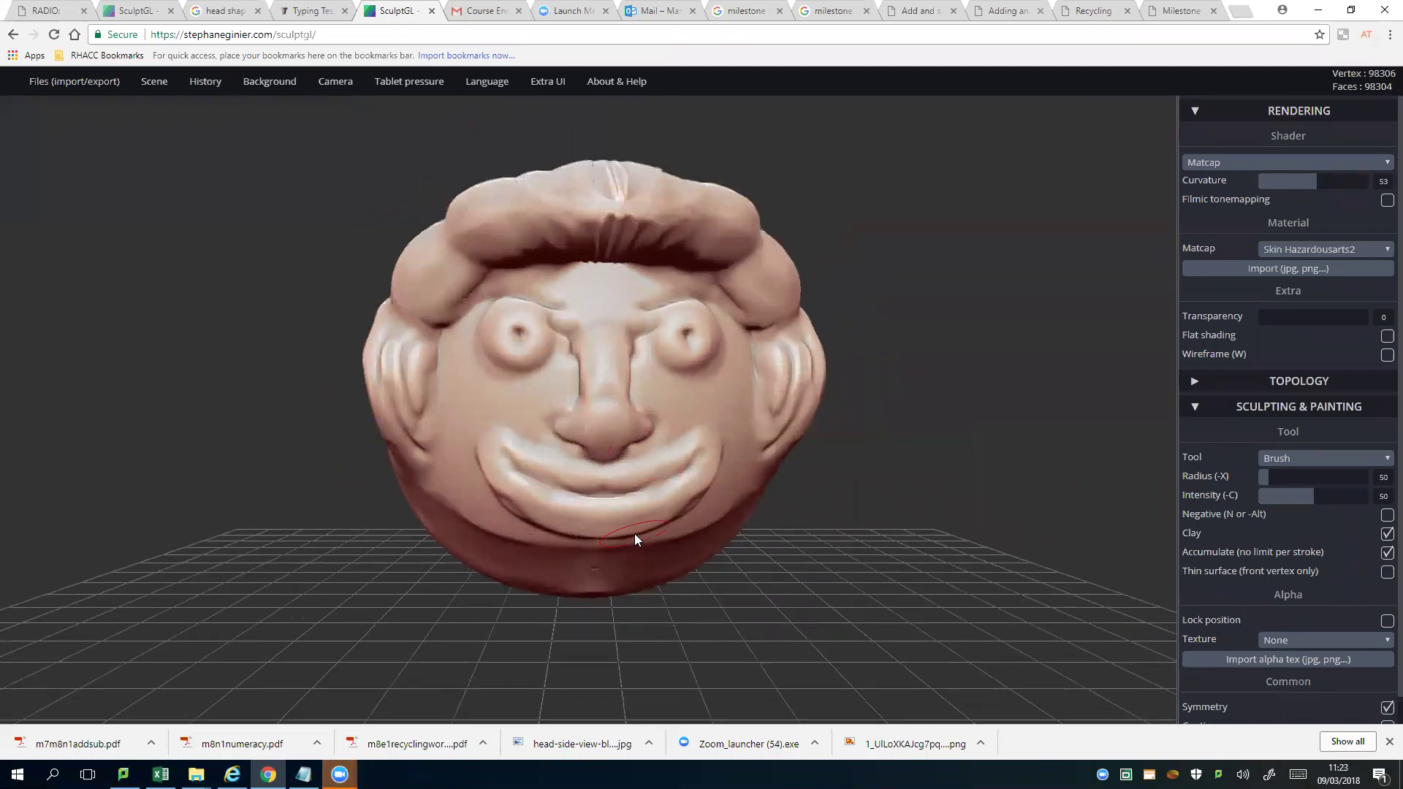
pyautogui.scroll(2, 639, 534)
pyautogui.scroll(2, 644, 532)
pyautogui.scroll(1, 679, 542)
pyautogui.scroll(2, 716, 556)
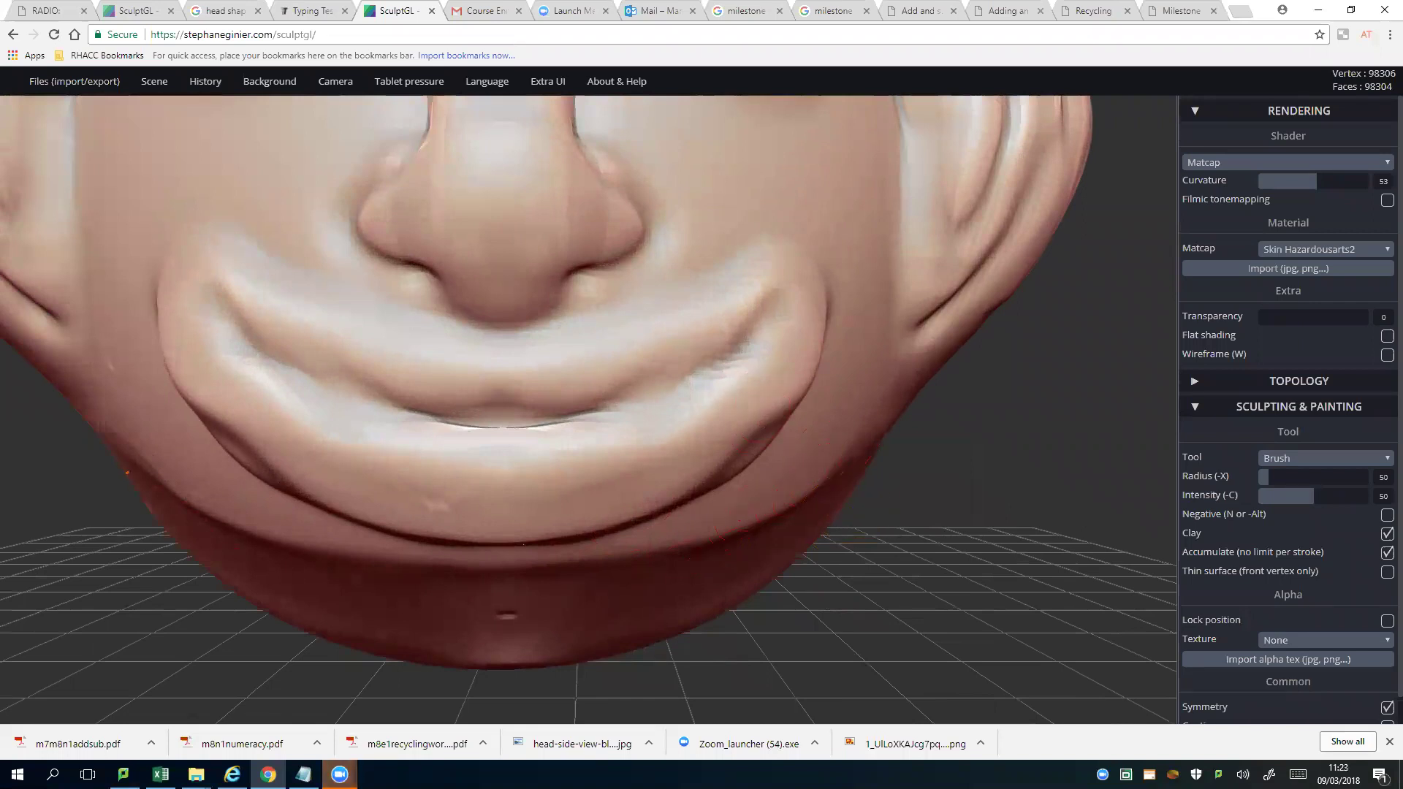
# Step: Sculpt four rows of mirrored wavy Clay ridges across the lower chin, then strengthen them
pyautogui.moveTo(805, 521)
pyautogui.mouseDown()
pyautogui.moveTo(527, 617)
pyautogui.moveTo(668, 618)
pyautogui.moveTo(504, 620)
pyautogui.mouseUp()
pyautogui.scroll(2, 524, 607)
pyautogui.scroll(2, 539, 583)
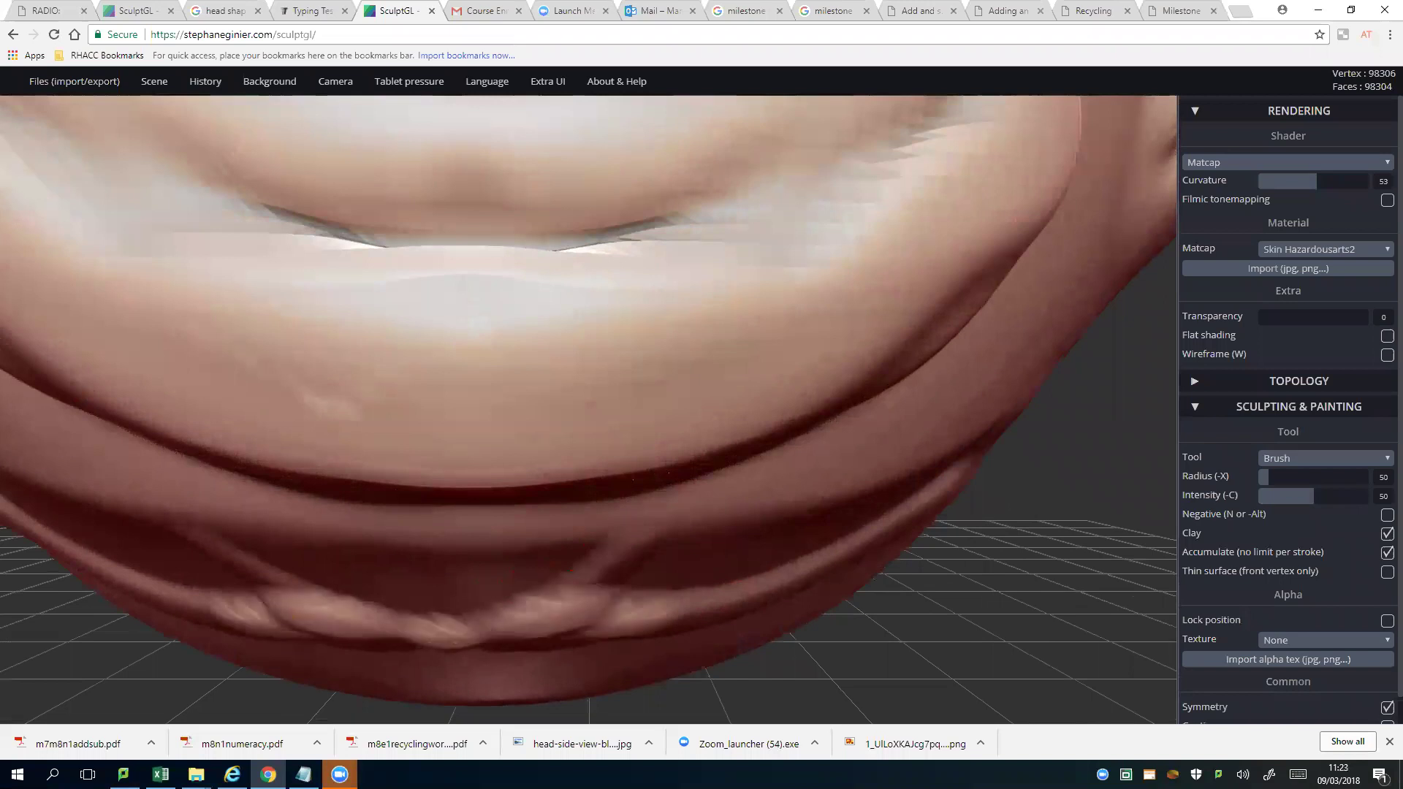
pyautogui.moveTo(362, 663); pyautogui.dragTo(614, 669)
pyautogui.moveTo(439, 613); pyautogui.dragTo(638, 554)
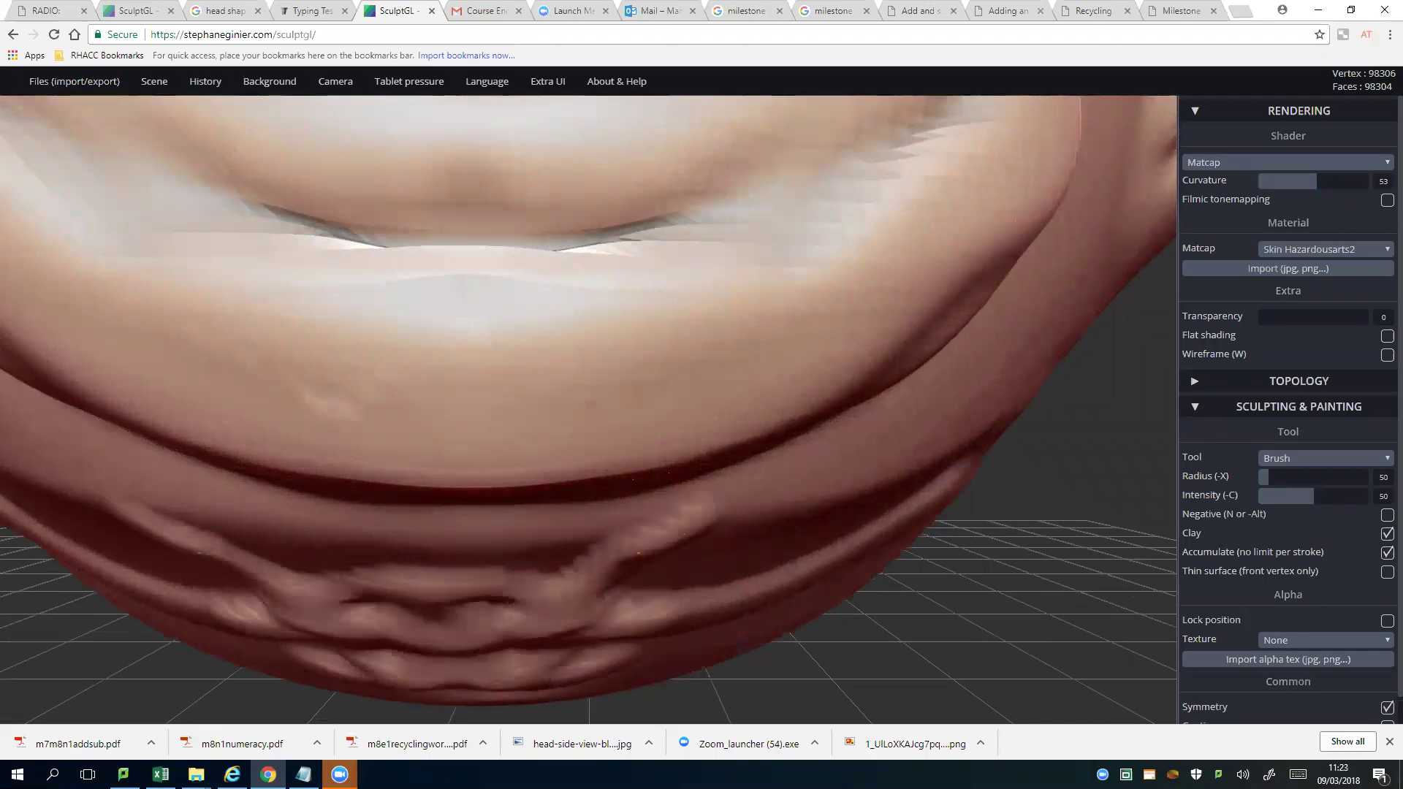
pyautogui.scroll(-2, 733, 551)
pyautogui.scroll(-2, 612, 524)
pyautogui.scroll(-2, 612, 525)
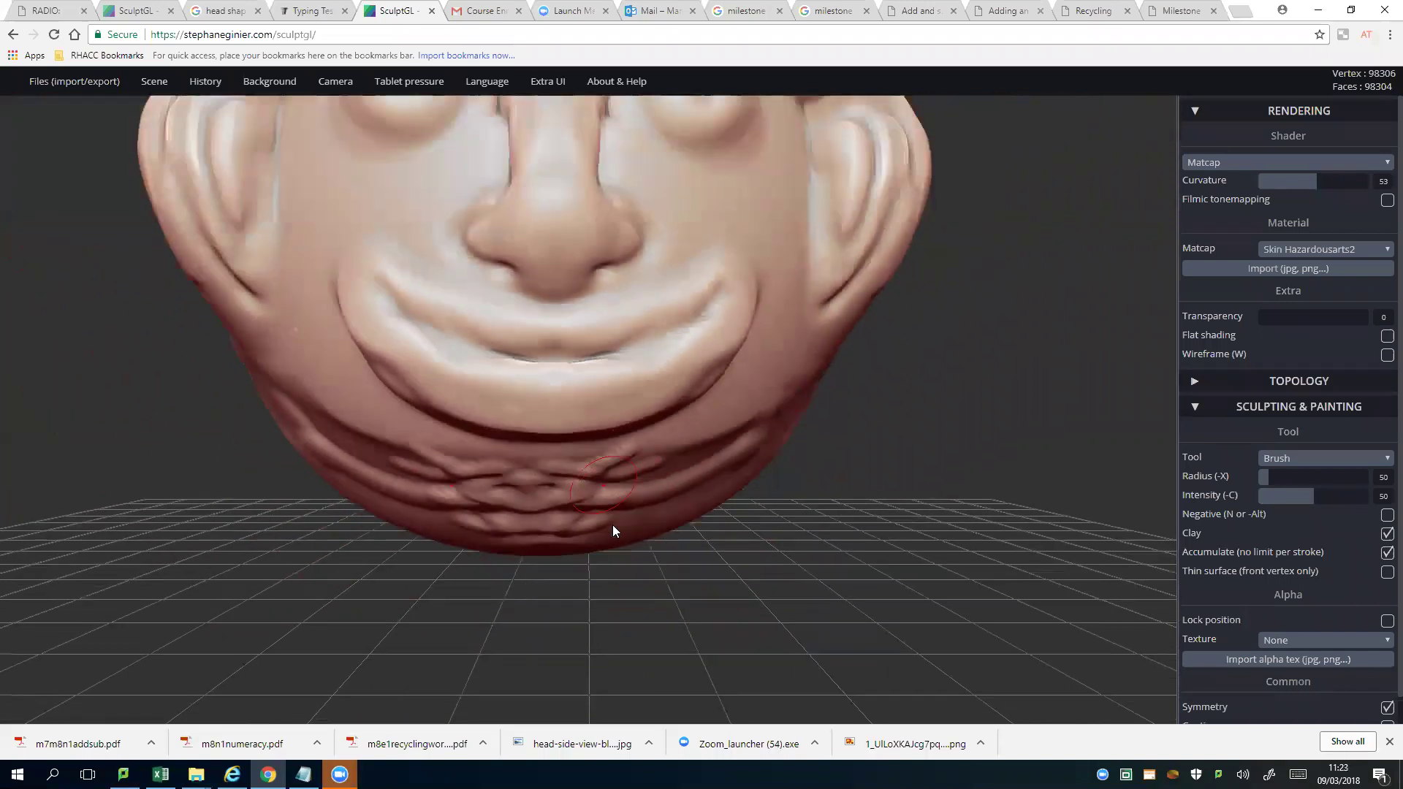
pyautogui.scroll(-2, 613, 525)
pyautogui.moveTo(631, 499)
pyautogui.mouseDown()
pyautogui.moveTo(598, 461)
pyautogui.moveTo(661, 438)
pyautogui.moveTo(564, 438)
pyautogui.moveTo(642, 422)
pyautogui.mouseUp()
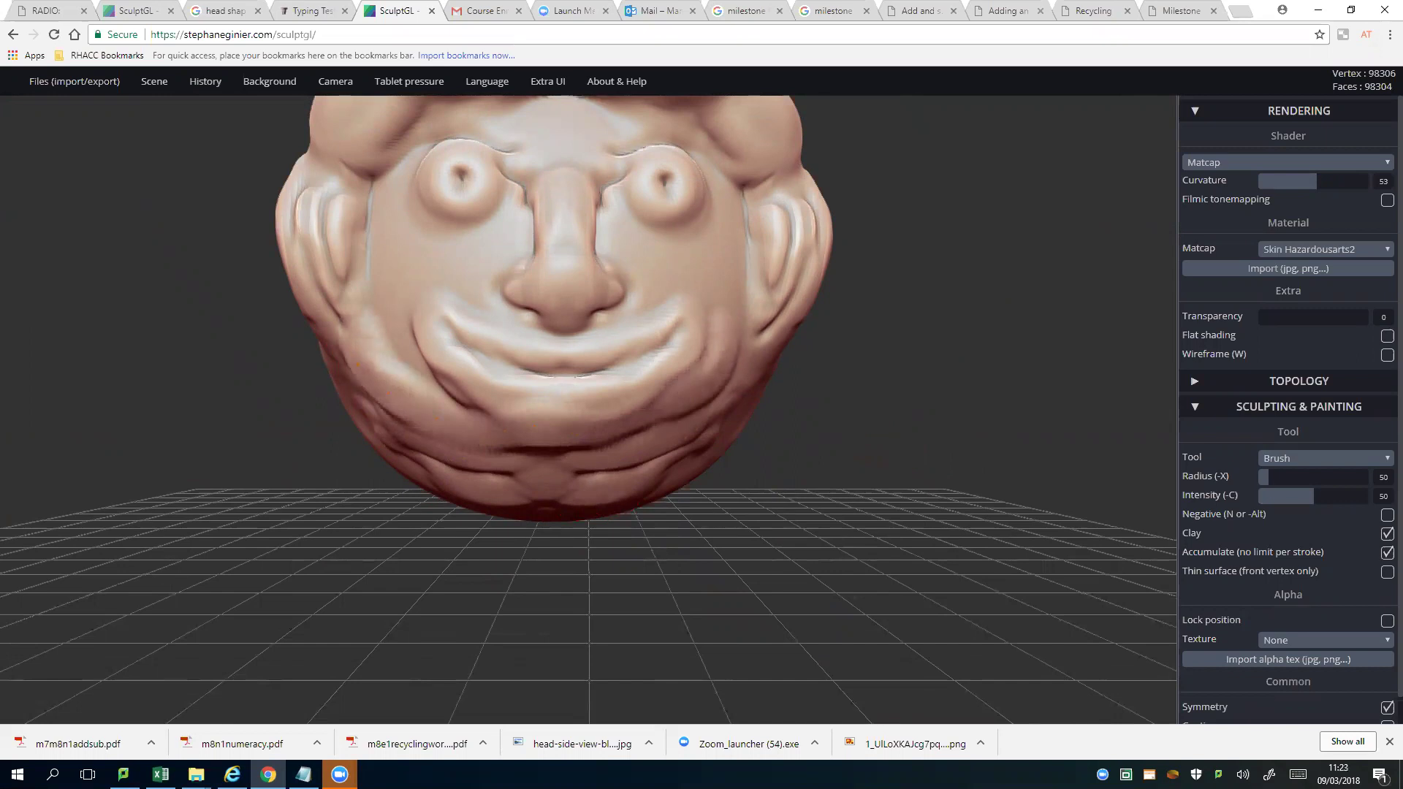
# Step: Reshape the cheek fold and wrinkles beside the smile and build up the chin
pyautogui.moveTo(675, 340)
pyautogui.mouseDown()
pyautogui.moveTo(702, 421)
pyautogui.moveTo(669, 471)
pyautogui.moveTo(548, 504)
pyautogui.mouseUp()
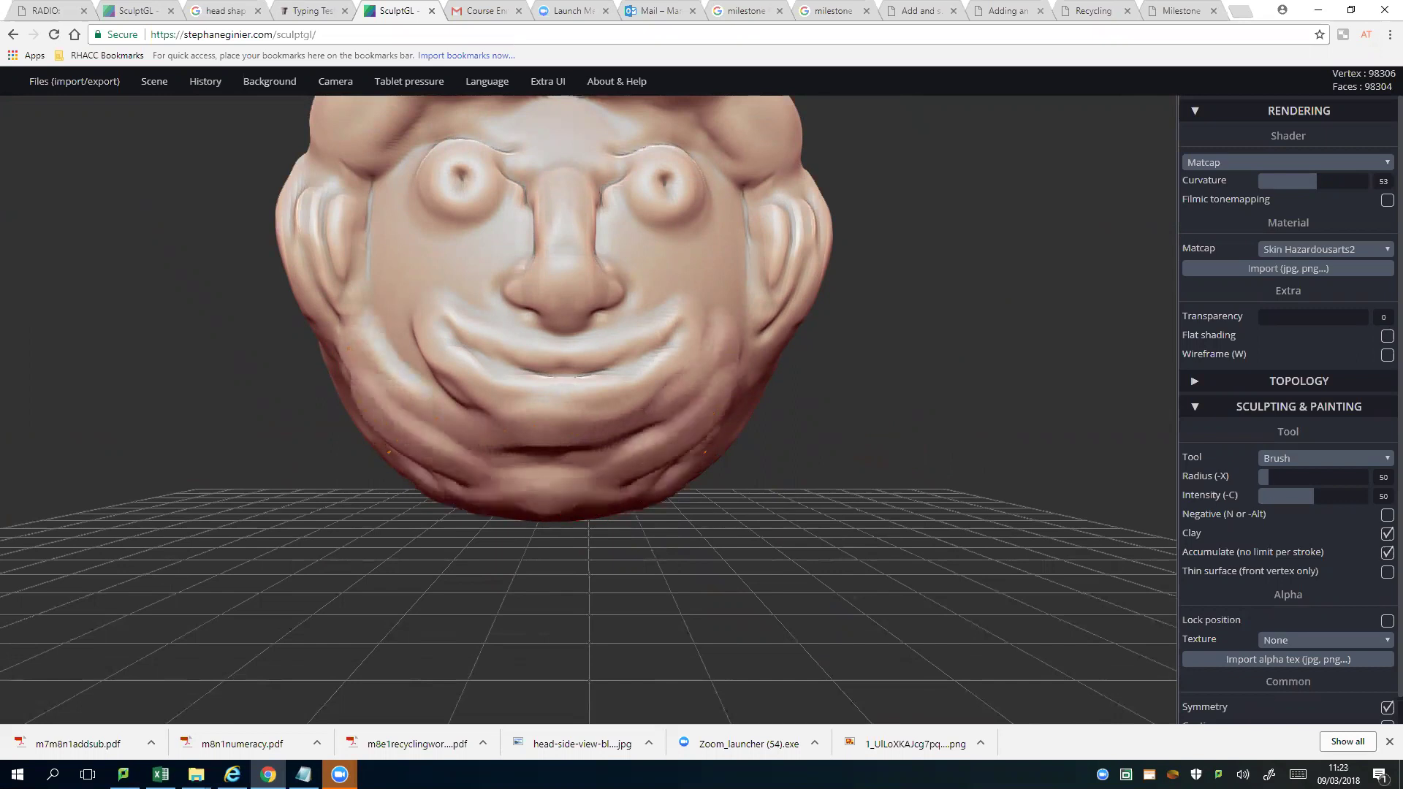
pyautogui.moveTo(691, 416)
pyautogui.mouseDown()
pyautogui.moveTo(560, 493)
pyautogui.moveTo(713, 439)
pyautogui.mouseUp()
pyautogui.moveTo(657, 395); pyautogui.dragTo(658, 494)
pyautogui.moveTo(701, 361); pyautogui.dragTo(642, 591)
pyautogui.scroll(-3, 666, 451)
# Step: Fill out the lower jaw, round the pointed chin and crease a deeper V chin
pyautogui.moveTo(667, 452); pyautogui.dragTo(614, 477)
pyautogui.moveTo(658, 427); pyautogui.dragTo(604, 471)
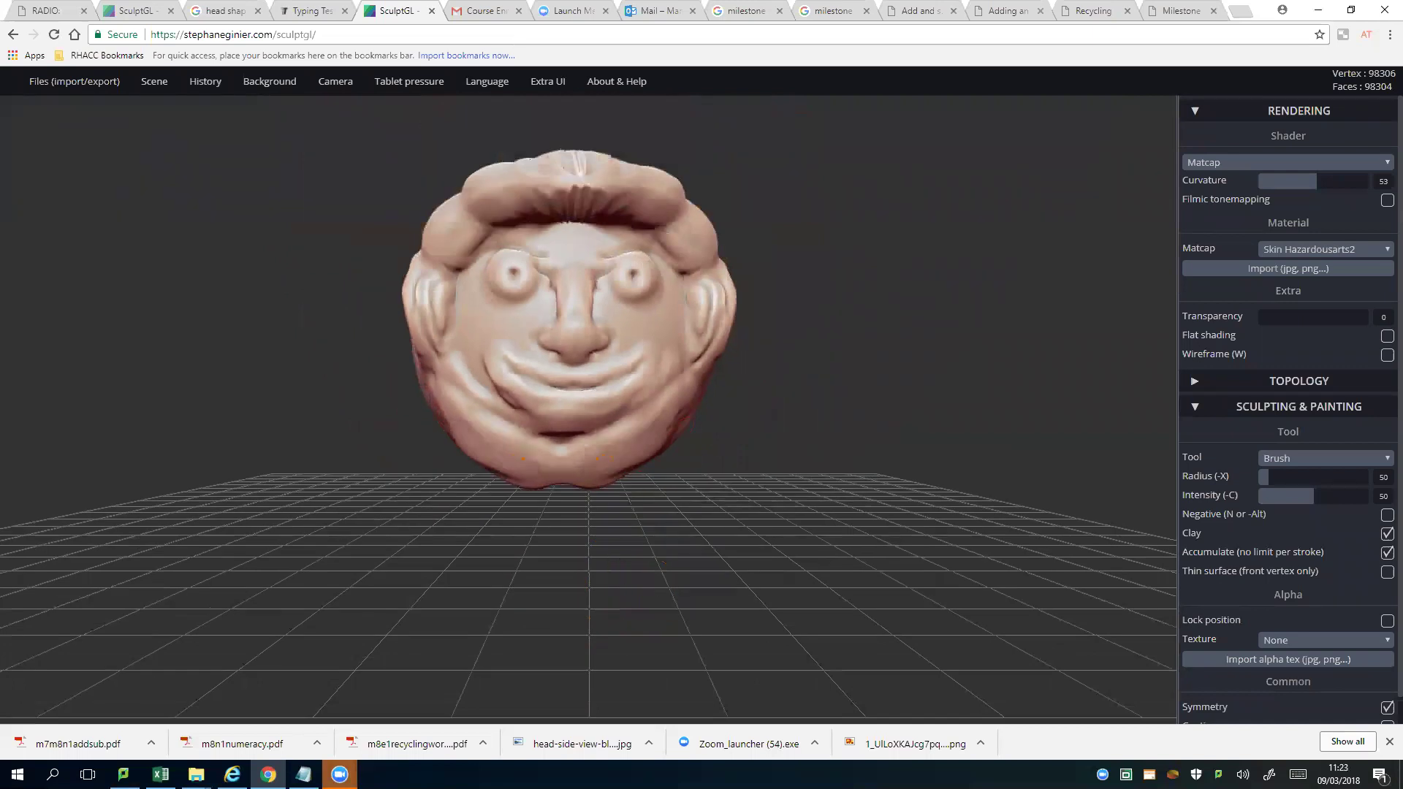
pyautogui.moveTo(657, 395); pyautogui.dragTo(613, 460)
pyautogui.moveTo(680, 395)
pyautogui.mouseDown()
pyautogui.moveTo(614, 482)
pyautogui.moveTo(603, 477)
pyautogui.moveTo(667, 388)
pyautogui.moveTo(616, 408)
pyautogui.moveTo(561, 493)
pyautogui.mouseUp()
pyautogui.moveTo(493, 439)
pyautogui.mouseDown()
pyautogui.moveTo(613, 461)
pyautogui.moveTo(581, 477)
pyautogui.mouseUp()
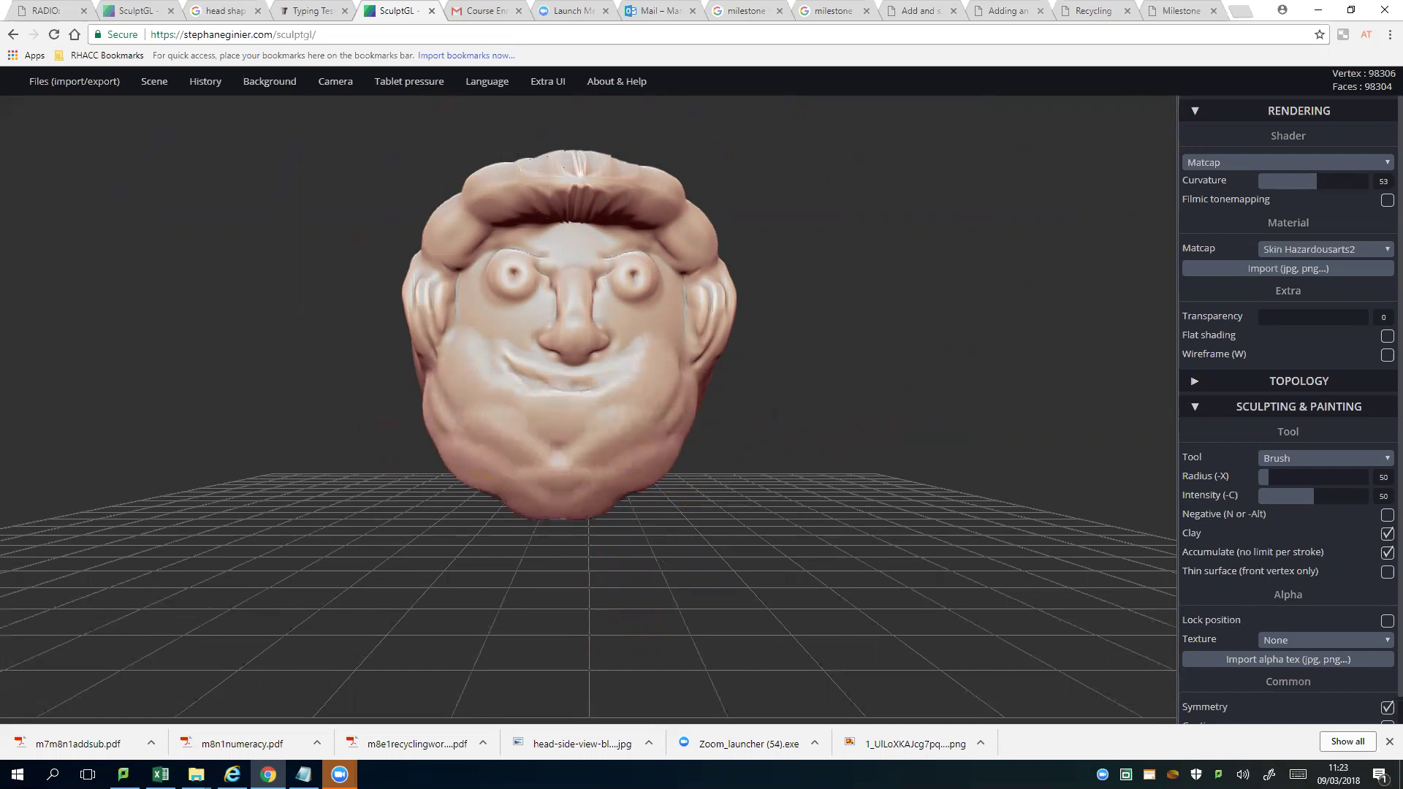
pyautogui.scroll(3, 557, 482)
pyautogui.scroll(-2, 567, 477)
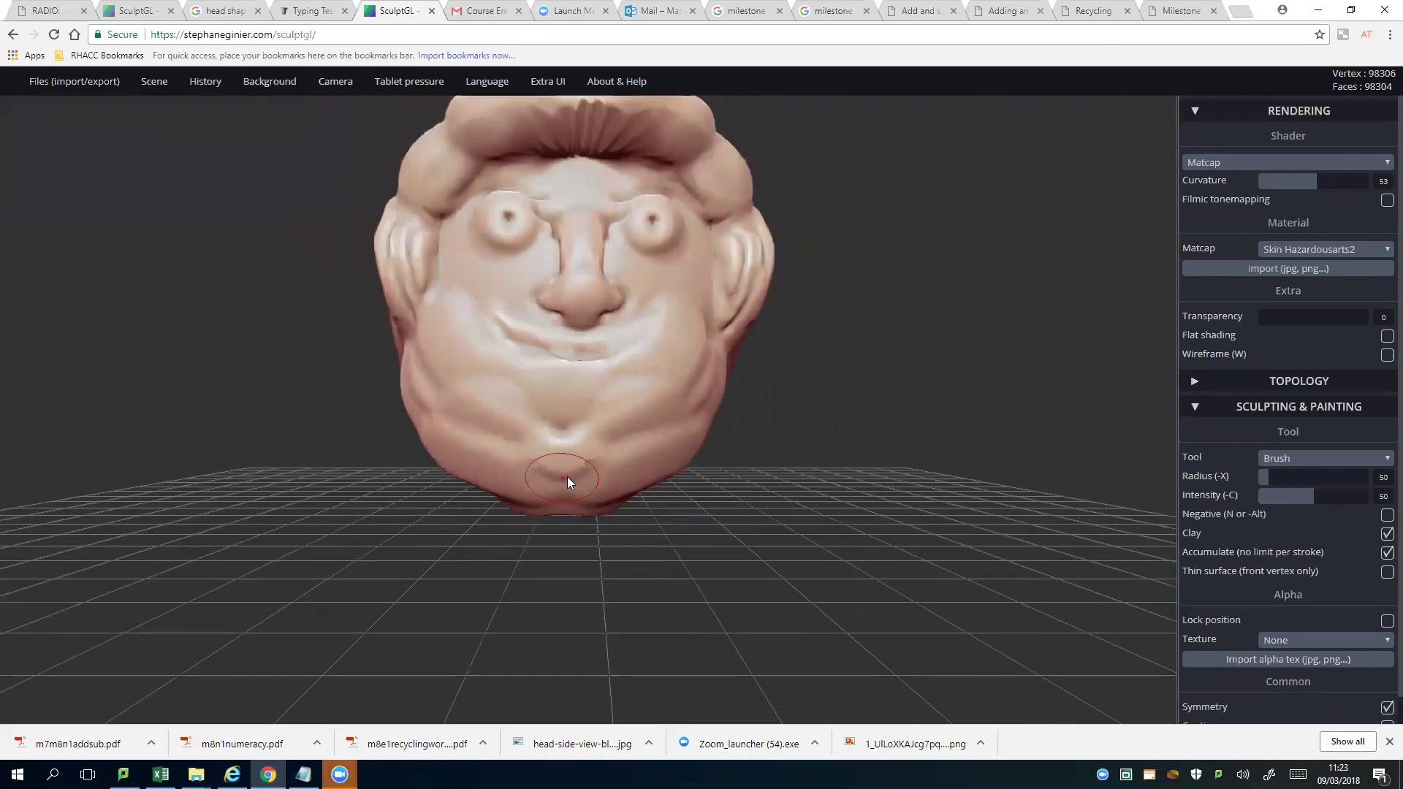
pyautogui.scroll(2, 592, 461)
pyautogui.scroll(-3, 622, 446)
pyautogui.scroll(4, 622, 448)
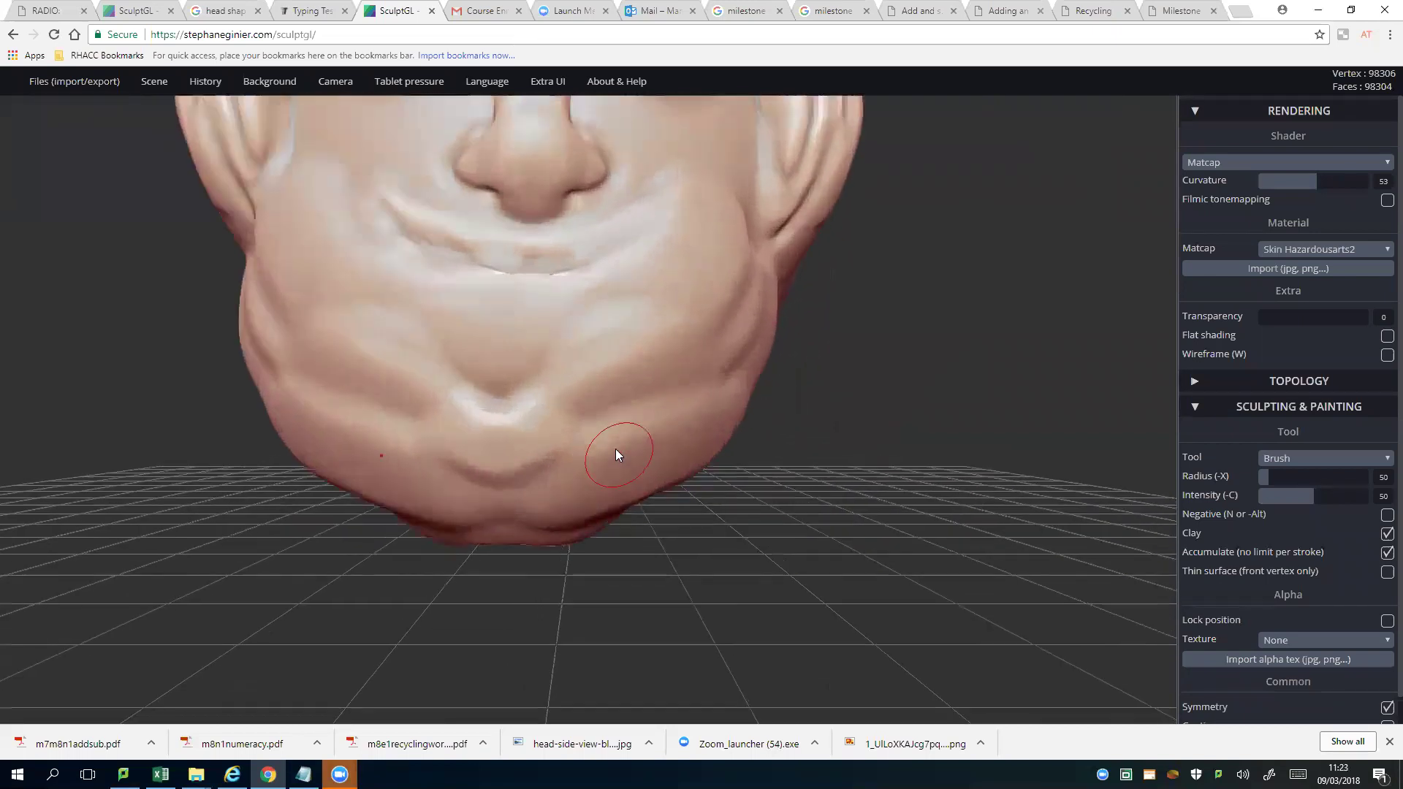
pyautogui.scroll(2, 614, 448)
pyautogui.scroll(2, 615, 456)
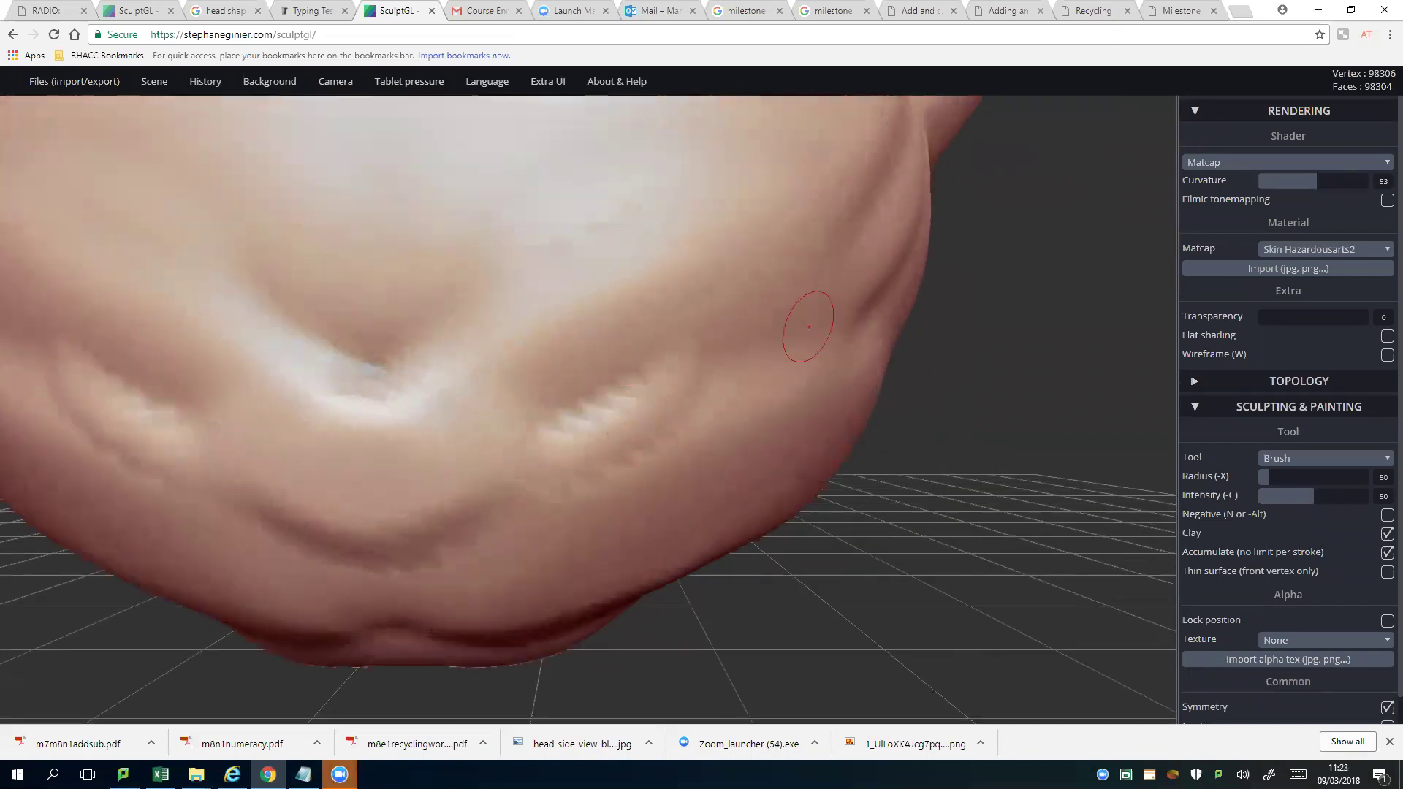
# Step: Add diagonal ridges across the chin and build clay ridges along the left jowl and jaw
pyautogui.moveTo(595, 439)
pyautogui.mouseDown()
pyautogui.moveTo(782, 234)
pyautogui.moveTo(573, 358)
pyautogui.mouseUp()
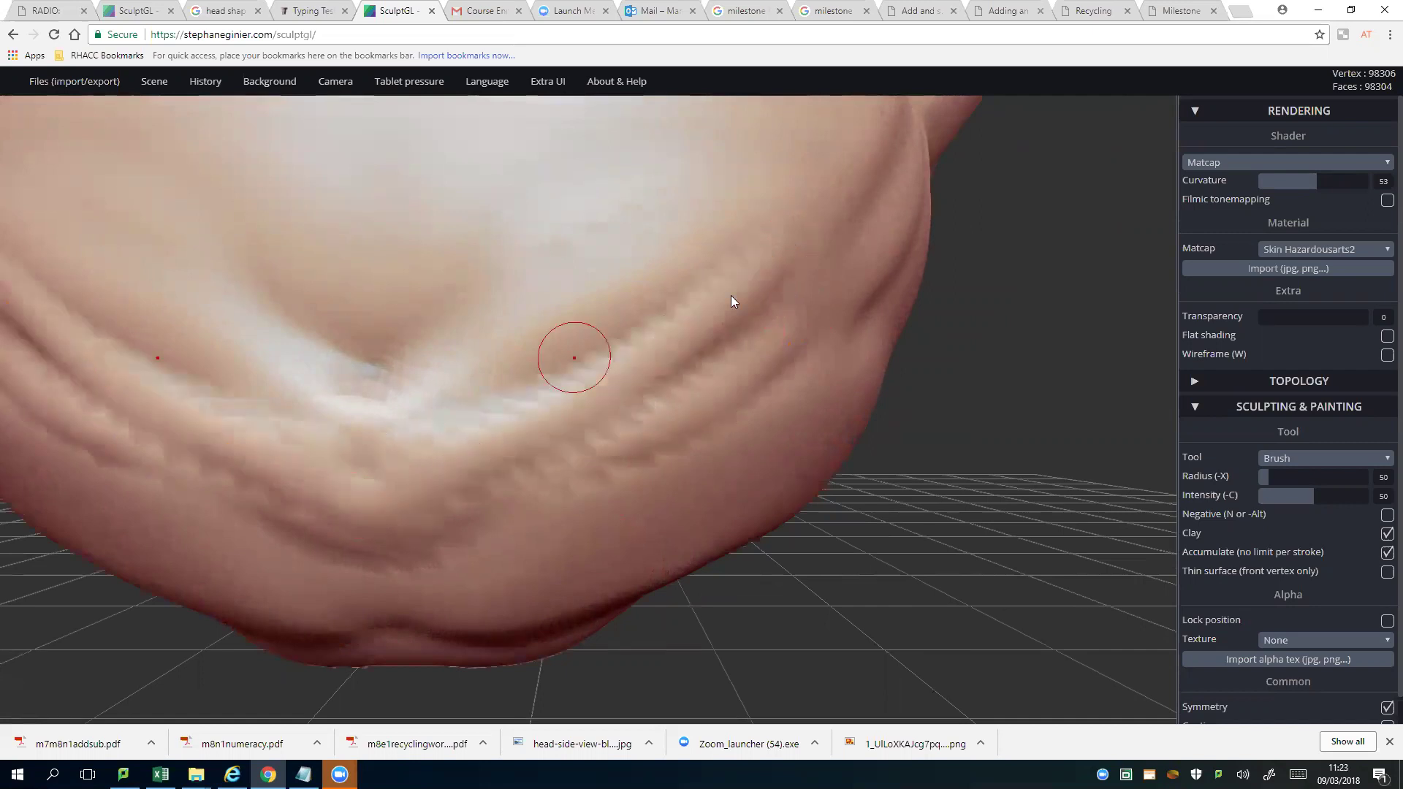
pyautogui.moveTo(730, 301)
pyautogui.mouseDown()
pyautogui.moveTo(110, 471)
pyautogui.moveTo(811, 316)
pyautogui.moveTo(591, 503)
pyautogui.mouseUp()
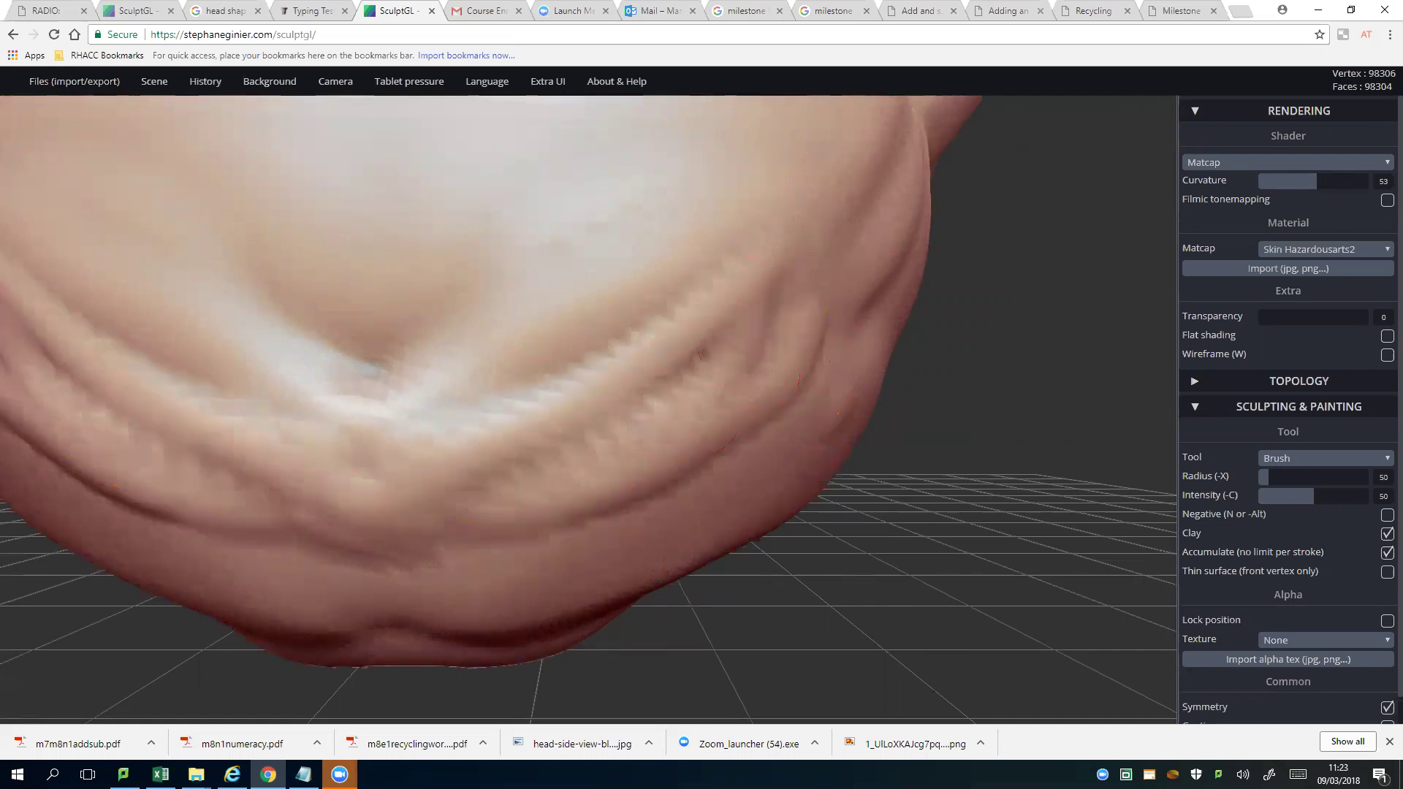
pyautogui.scroll(1, 425, 451)
pyautogui.scroll(2, 425, 454)
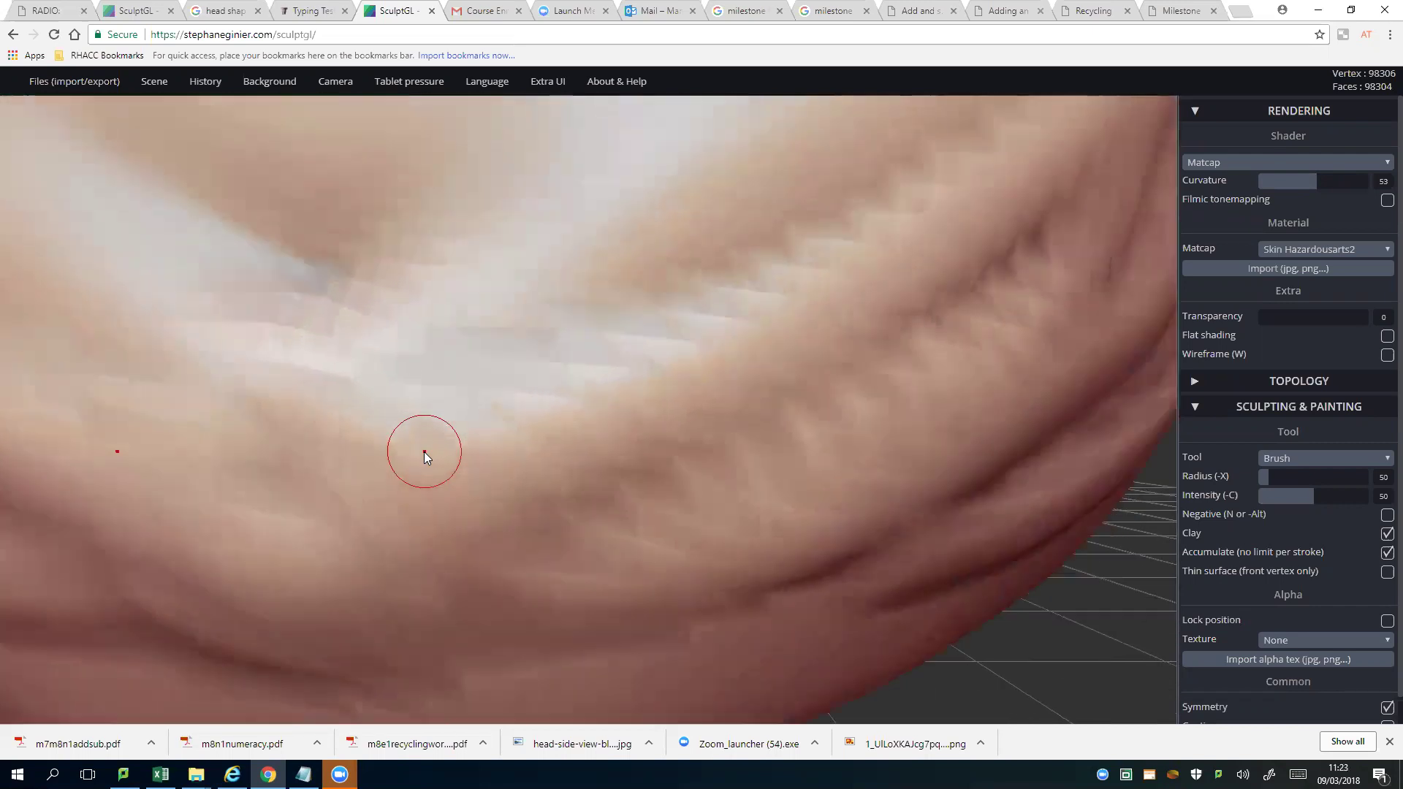
pyautogui.scroll(-2, 428, 452)
pyautogui.scroll(-2, 439, 426)
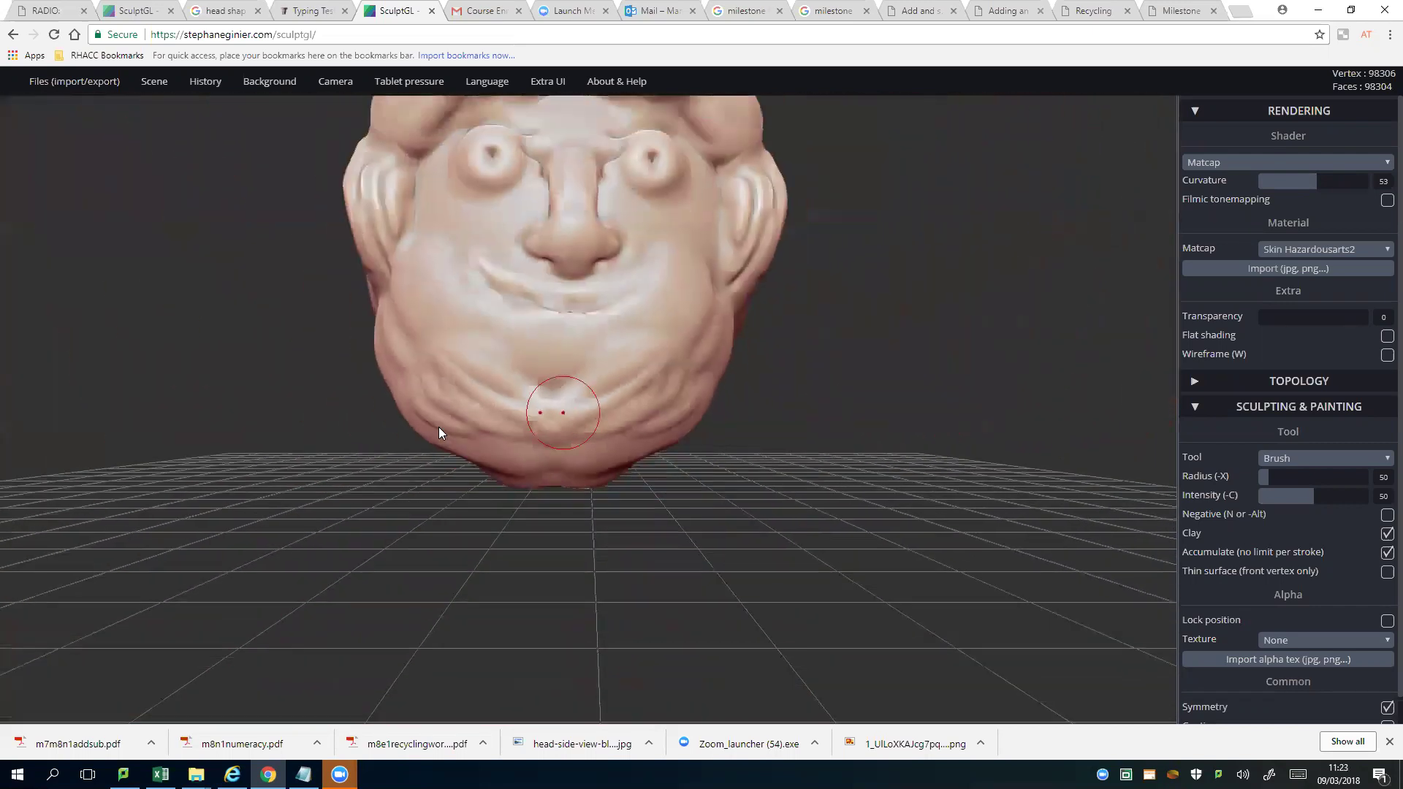
pyautogui.scroll(1, 438, 426)
pyautogui.scroll(1, 438, 426)
pyautogui.scroll(-1, 439, 427)
pyautogui.scroll(-1, 439, 427)
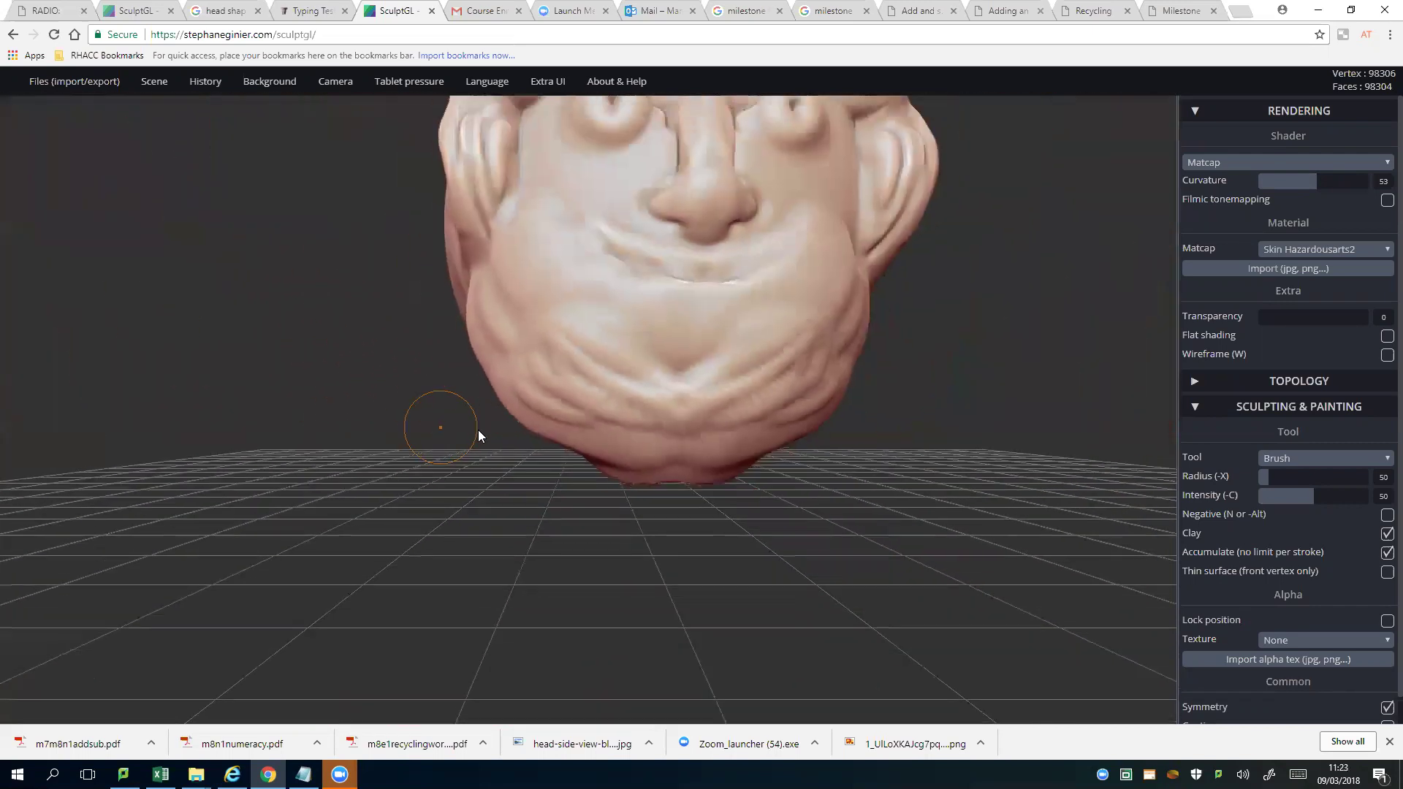
pyautogui.moveTo(492, 332); pyautogui.dragTo(563, 419)
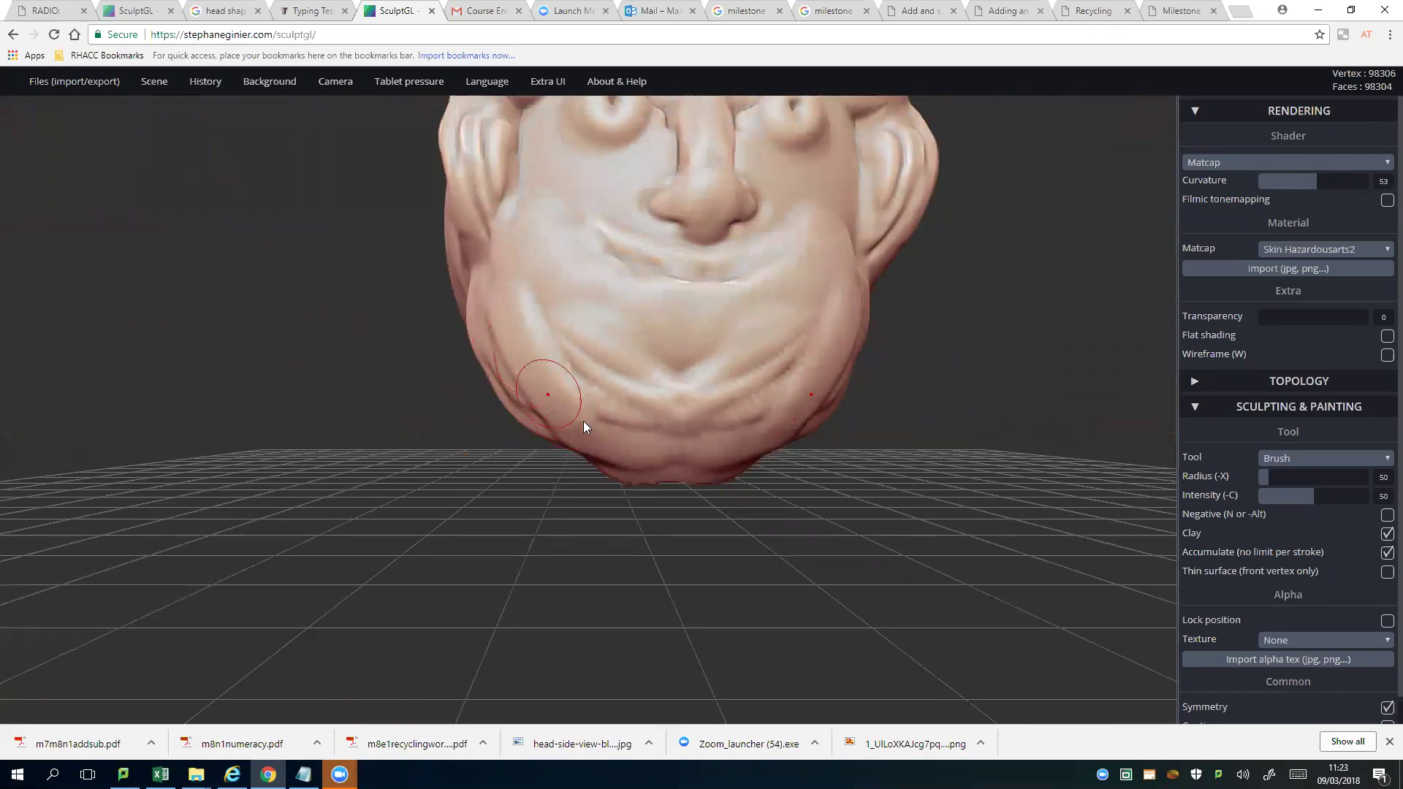
pyautogui.scroll(1, 607, 441)
pyautogui.scroll(2, 607, 441)
pyautogui.scroll(1, 607, 442)
pyautogui.scroll(2, 648, 479)
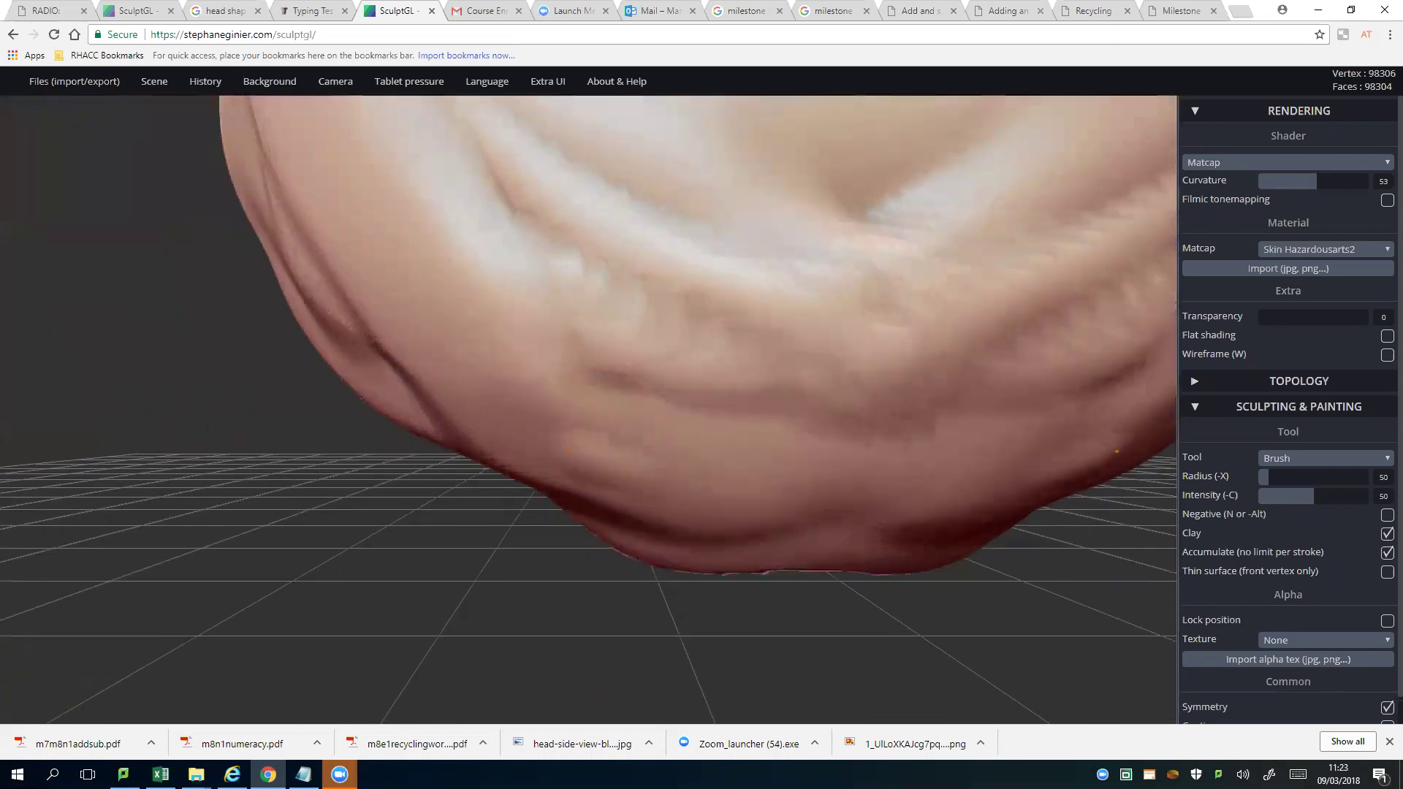
pyautogui.moveTo(571, 452)
pyautogui.mouseDown()
pyautogui.moveTo(478, 408)
pyautogui.moveTo(433, 339)
pyautogui.mouseUp()
pyautogui.moveTo(461, 439); pyautogui.dragTo(351, 259)
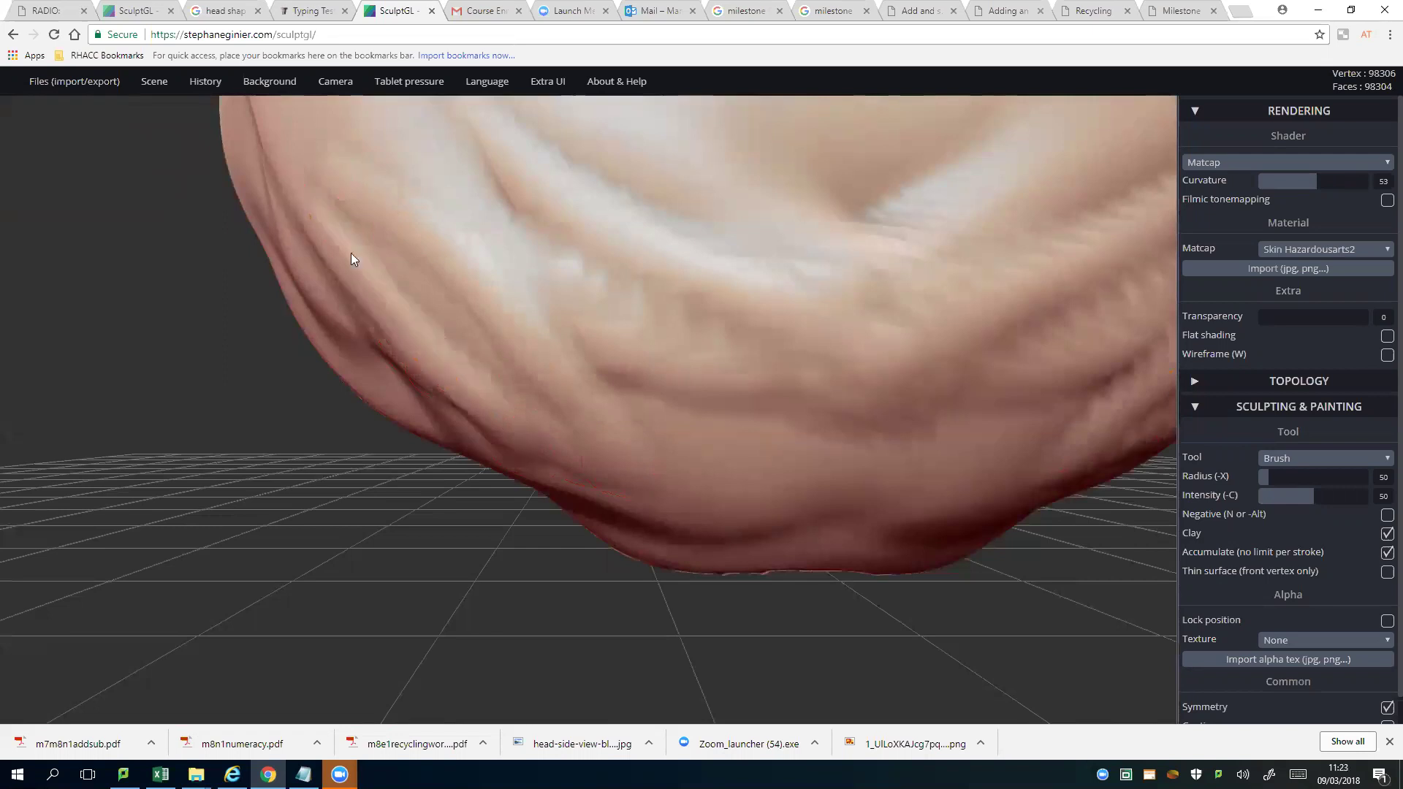
# Step: Sculpt more mirrored ridges across the lower jaw
pyautogui.moveTo(644, 442); pyautogui.dragTo(504, 384)
pyautogui.moveTo(537, 439); pyautogui.dragTo(800, 460)
pyautogui.moveTo(739, 410); pyautogui.dragTo(932, 461)
pyautogui.moveTo(855, 483); pyautogui.dragTo(953, 515)
pyautogui.moveTo(602, 471)
pyautogui.mouseDown()
pyautogui.moveTo(1074, 461)
pyautogui.moveTo(631, 472)
pyautogui.mouseUp()
# Step: Rotate the head to a frontal view and add horizontal clay folds across the lower face
pyautogui.moveTo(749, 365); pyautogui.dragTo(745, 372, button='right')
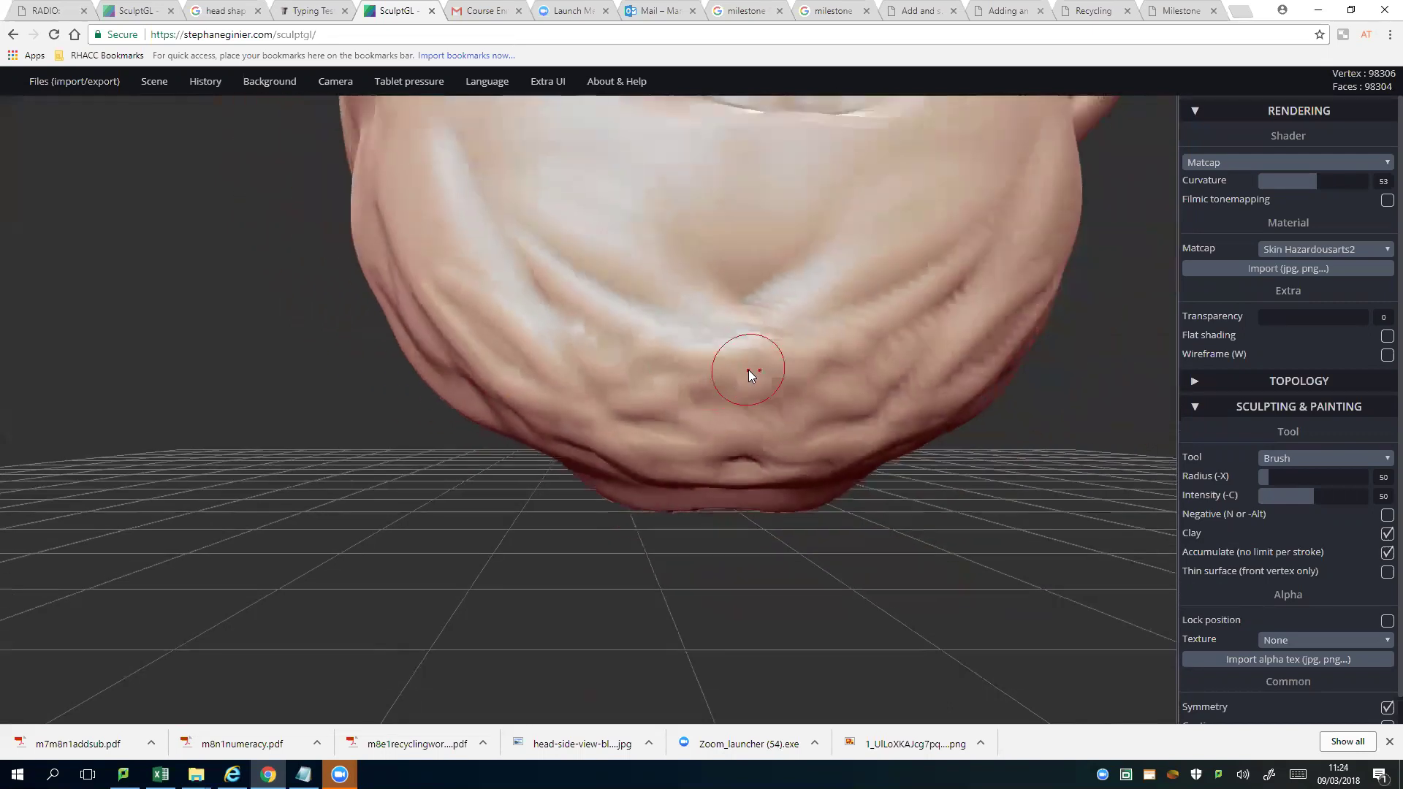
pyautogui.moveTo(614, 307)
pyautogui.mouseDown()
pyautogui.moveTo(526, 317)
pyautogui.moveTo(746, 274)
pyautogui.mouseUp()
pyautogui.moveTo(460, 242); pyautogui.dragTo(745, 241)
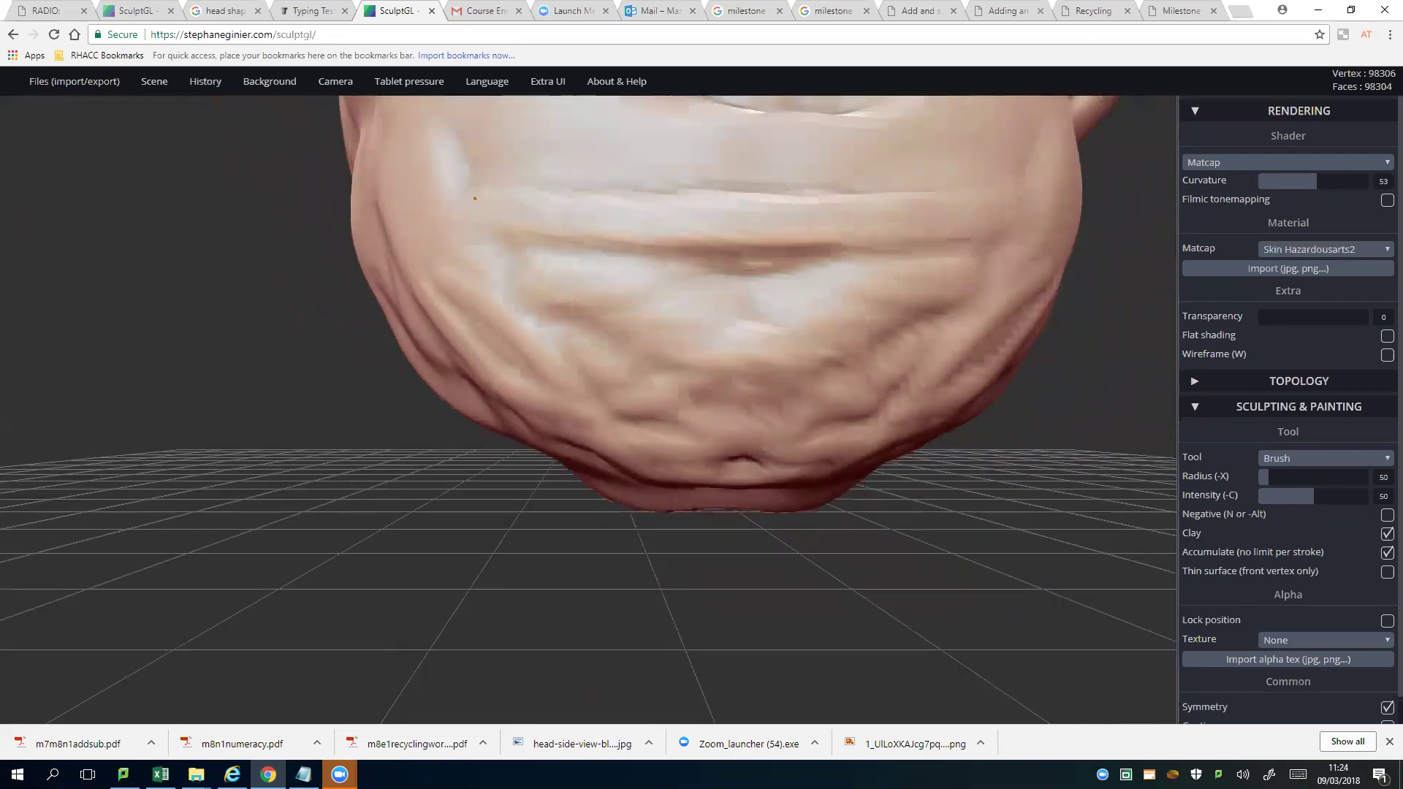
# Step: Carve a mouth indentation under the nose, undo a trial raised band, and reshape the crease
pyautogui.moveTo(493, 263); pyautogui.dragTo(698, 220)
pyautogui.scroll(-3, 824, 280)
pyautogui.scroll(-3, 791, 303)
pyautogui.scroll(-3, 767, 296)
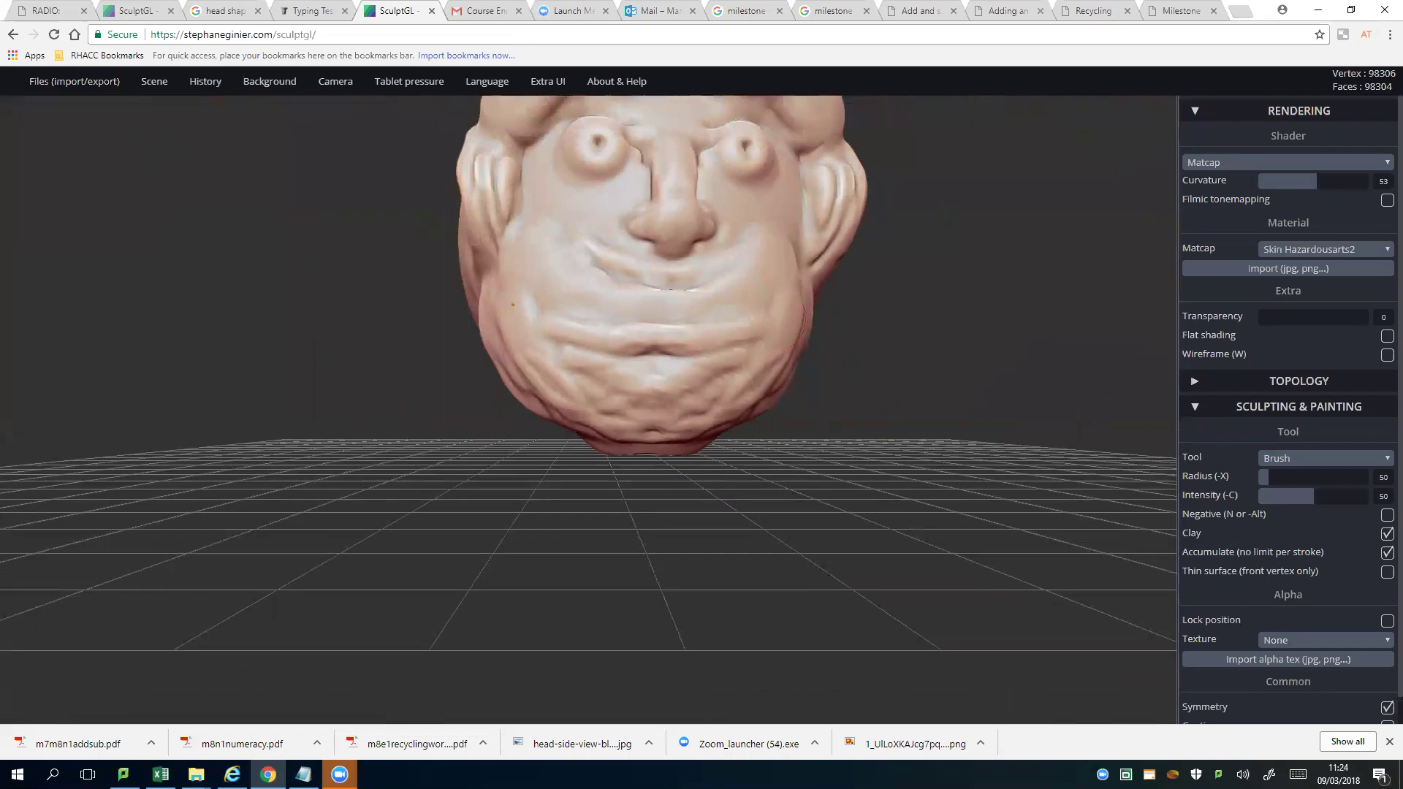
pyautogui.scroll(3, 684, 326)
pyautogui.scroll(3, 701, 351)
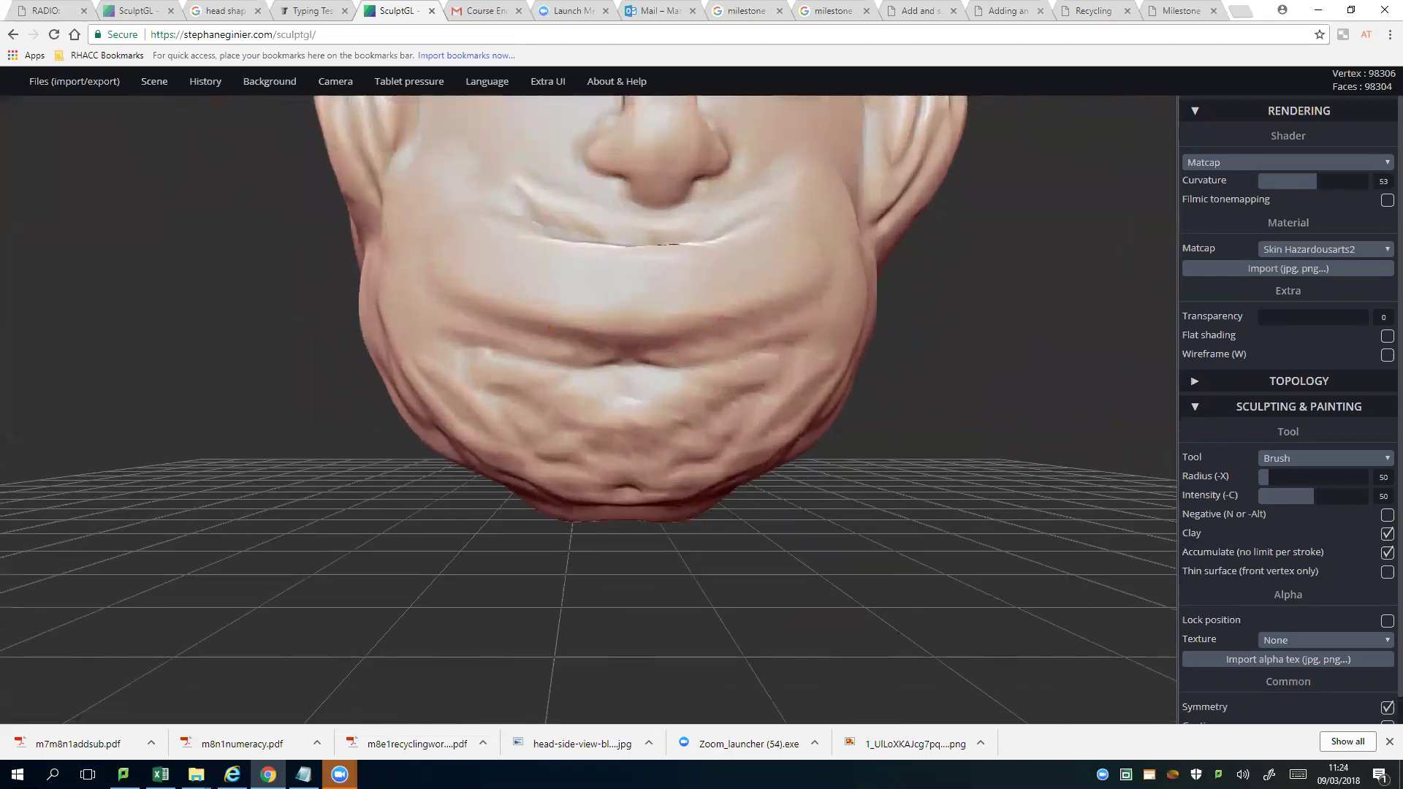
pyautogui.moveTo(548, 328); pyautogui.dragTo(702, 350)
pyautogui.moveTo(557, 349); pyautogui.dragTo(703, 354)
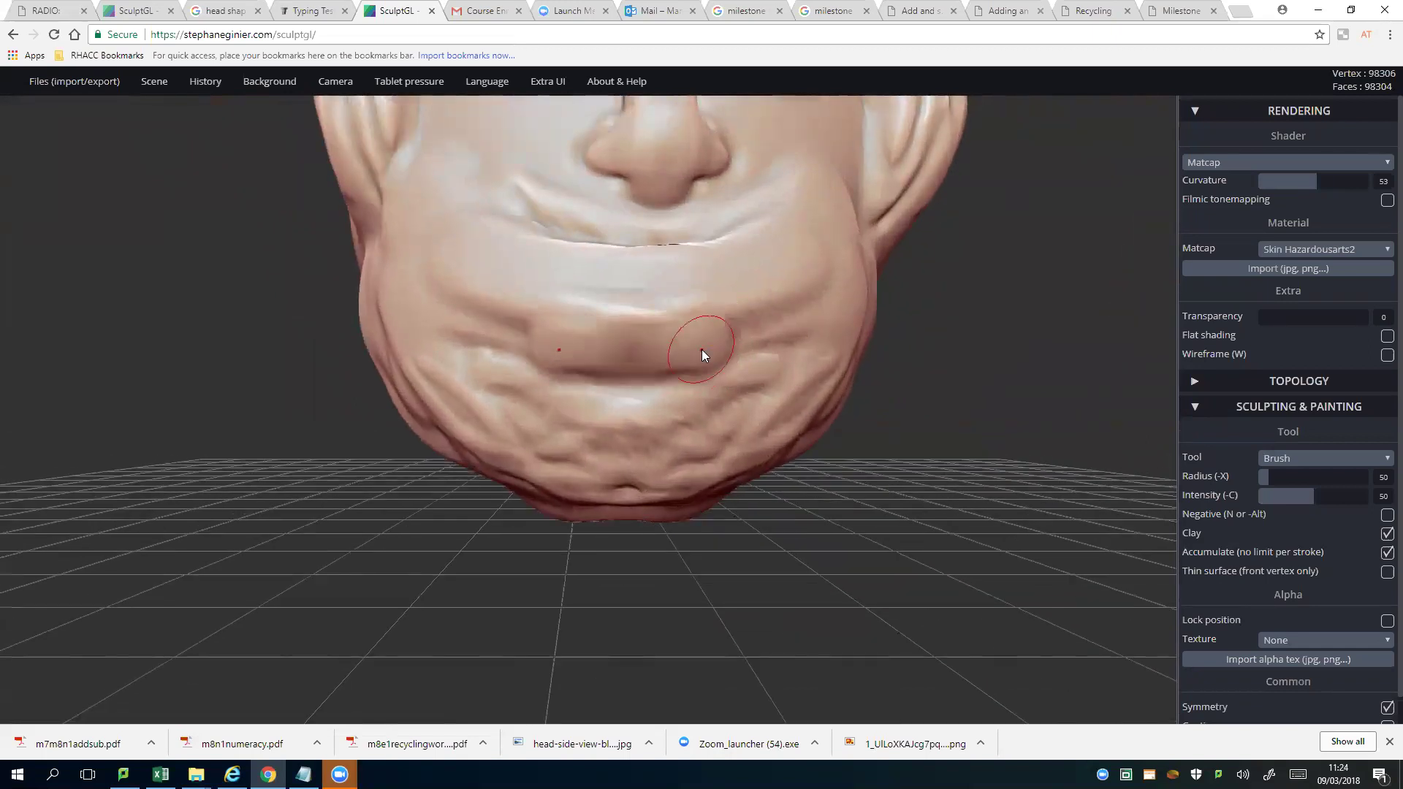
pyautogui.hotkey('ctrl', 'z')
pyautogui.hotkey('ctrl', 'z')
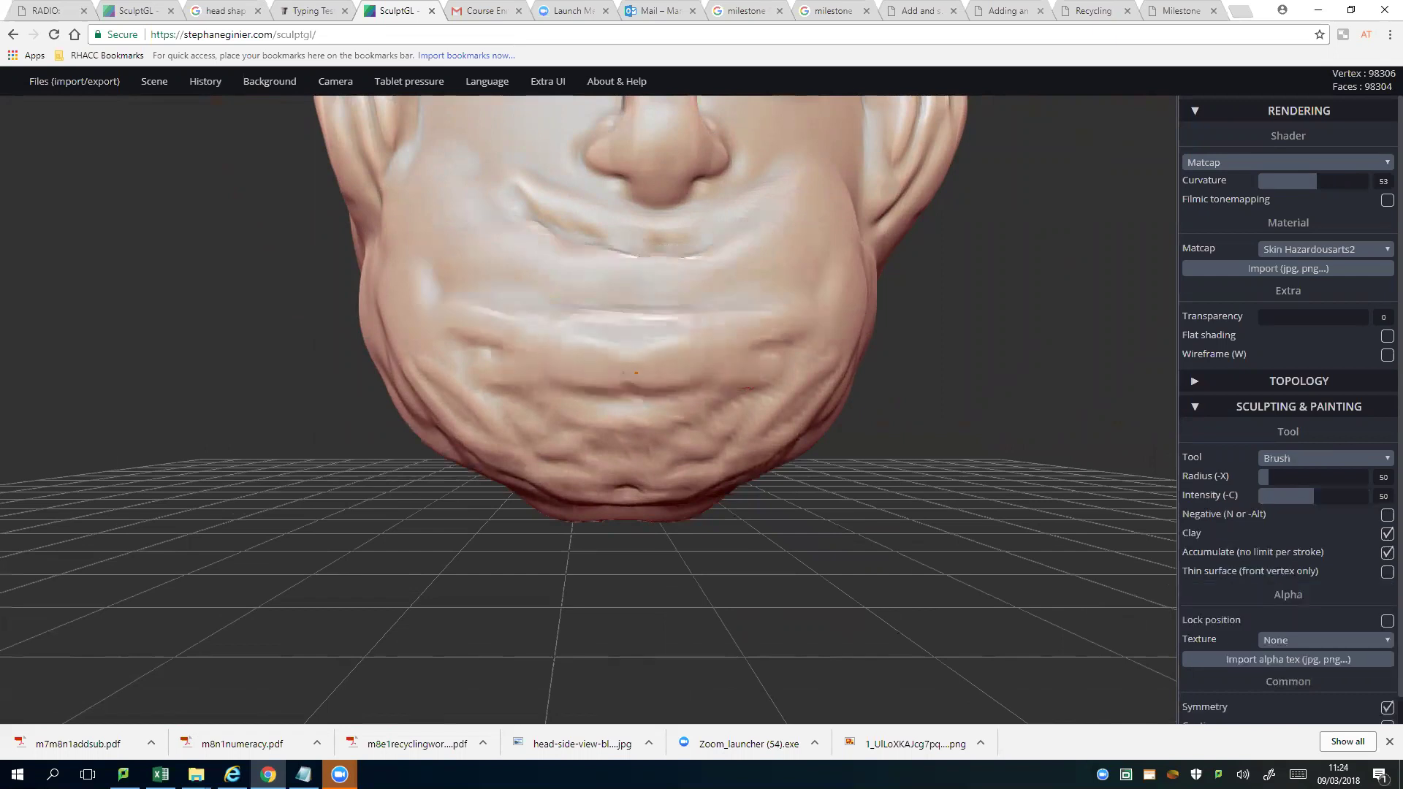
pyautogui.scroll(2, 684, 373)
pyautogui.scroll(2, 686, 371)
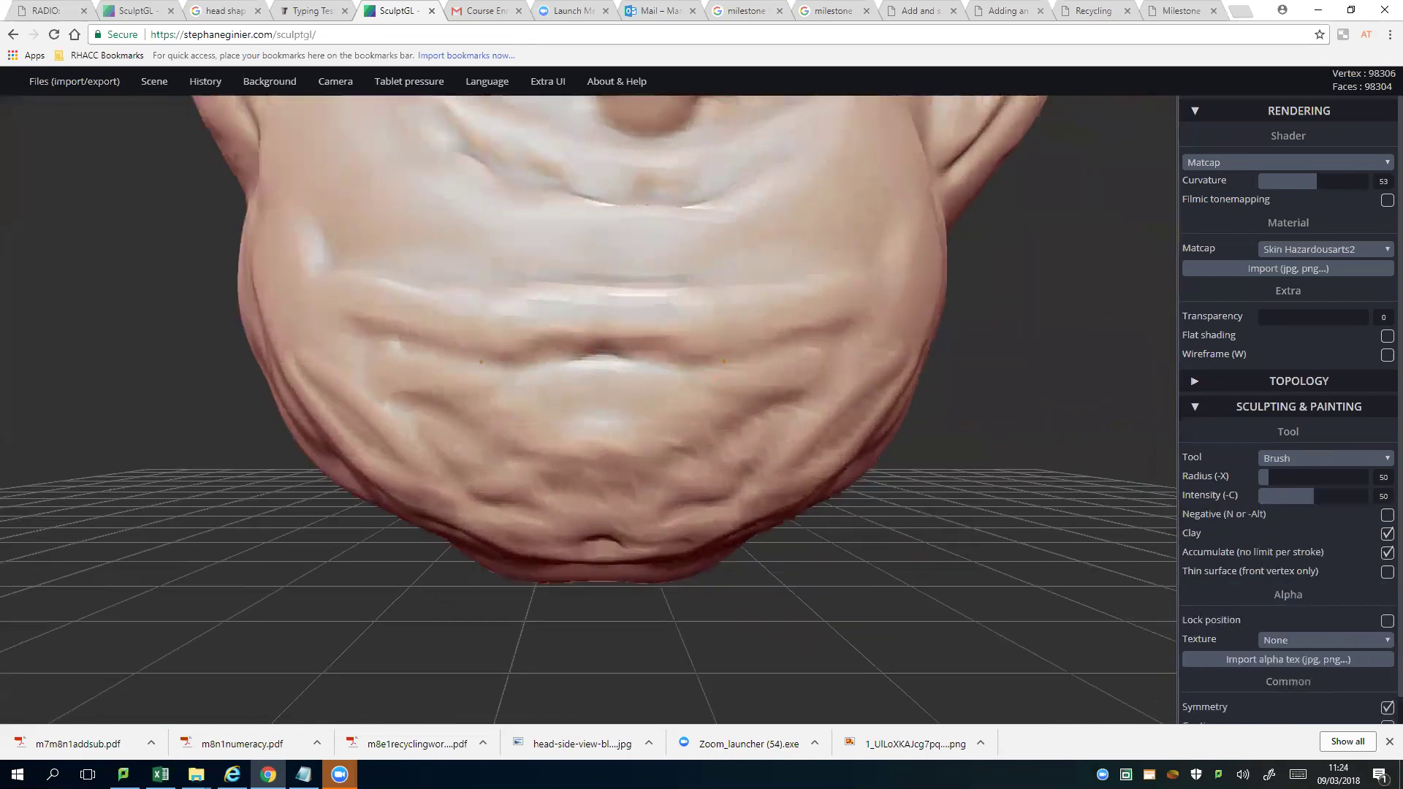
pyautogui.moveTo(679, 357); pyautogui.dragTo(547, 210)
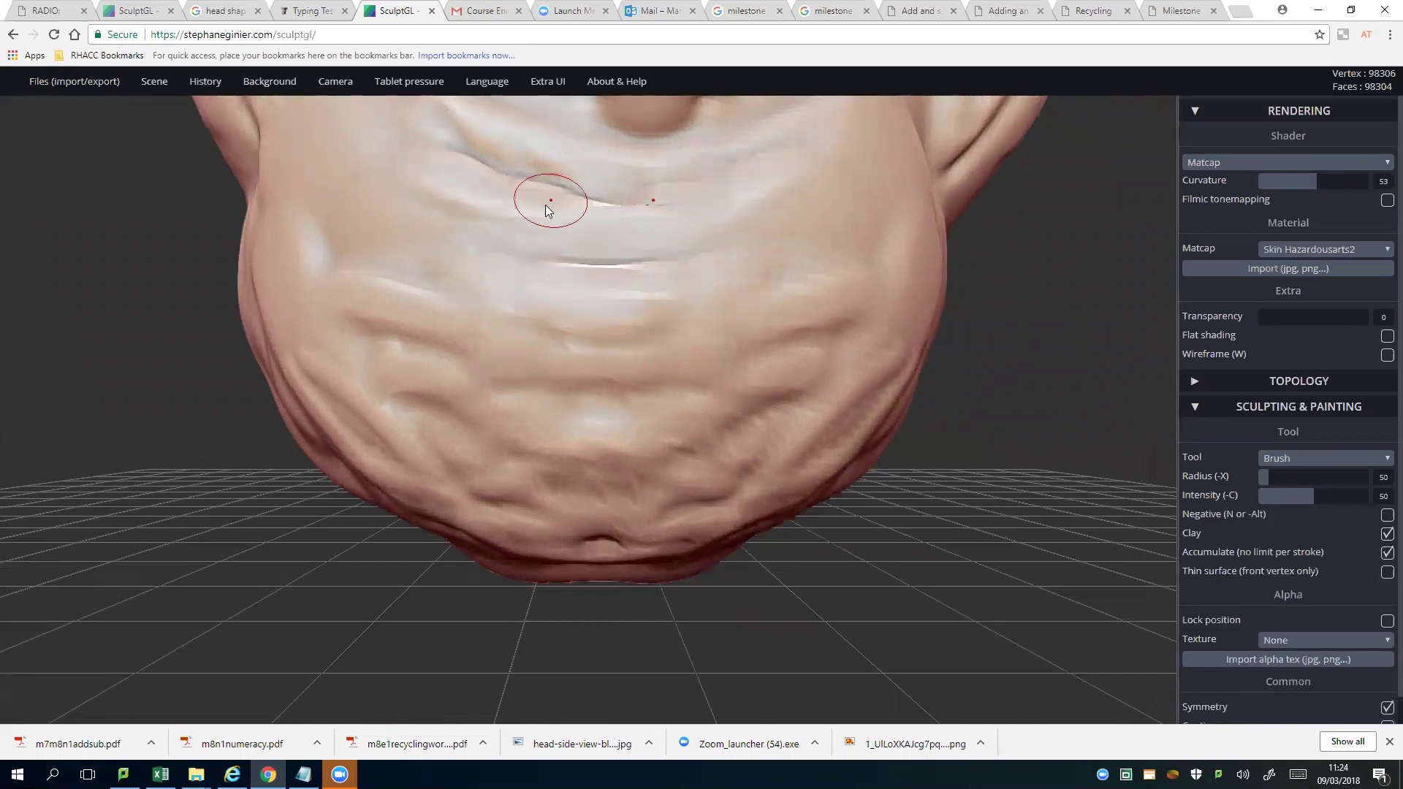
pyautogui.scroll(1, 548, 210)
pyautogui.scroll(2, 479, 208)
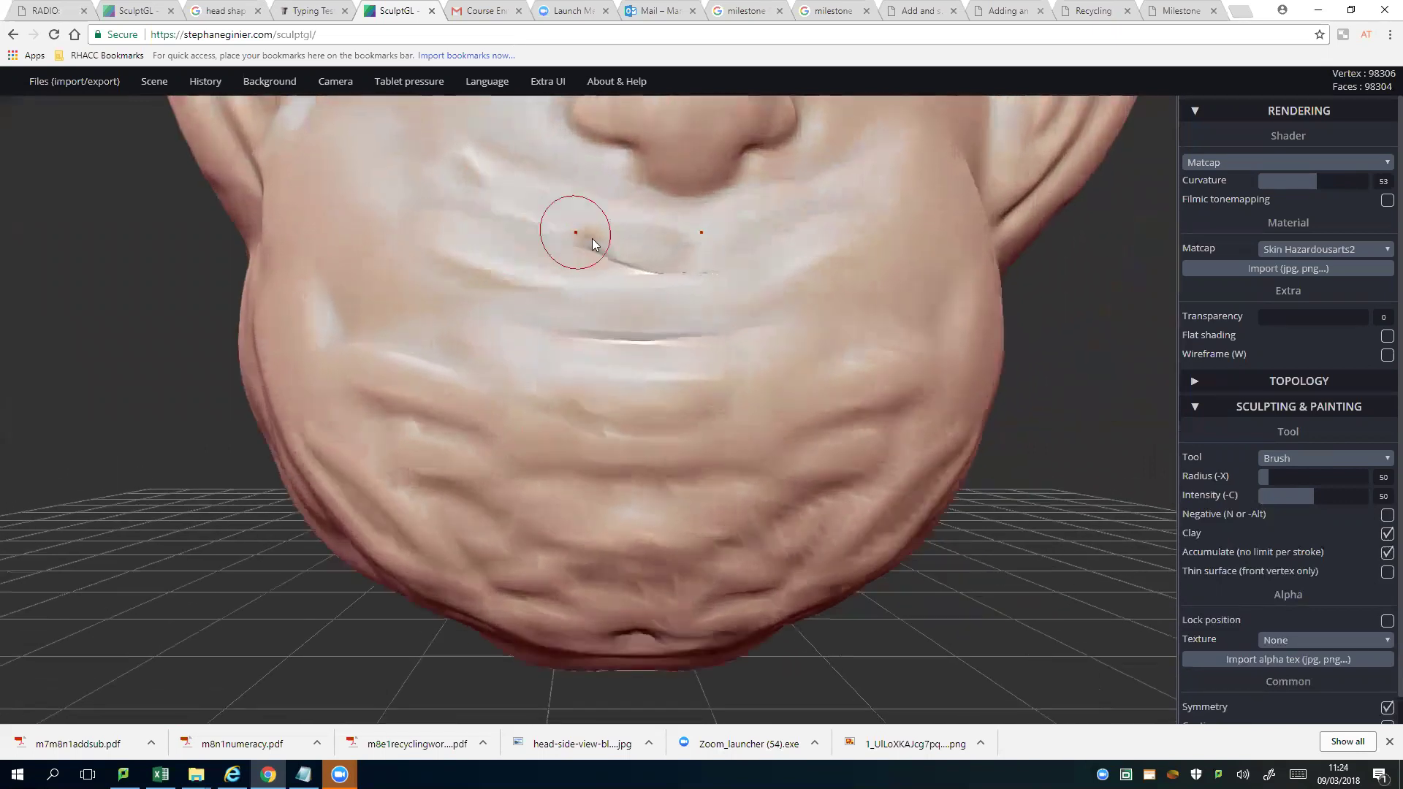
# Step: From a frontal view, define the lip crease and add mirrored creases down both cheeks
pyautogui.moveTo(602, 266)
pyautogui.mouseDown(button='right')
pyautogui.moveTo(670, 316)
pyautogui.moveTo(657, 194)
pyautogui.moveTo(689, 250)
pyautogui.moveTo(688, 669)
pyautogui.moveTo(667, 525)
pyautogui.moveTo(652, 150)
pyautogui.moveTo(654, 269)
pyautogui.moveTo(609, 461)
pyautogui.mouseUp(button='right')
pyautogui.moveTo(584, 442)
pyautogui.mouseDown()
pyautogui.moveTo(527, 438)
pyautogui.moveTo(515, 482)
pyautogui.moveTo(470, 464)
pyautogui.moveTo(477, 488)
pyautogui.moveTo(596, 533)
pyautogui.mouseUp()
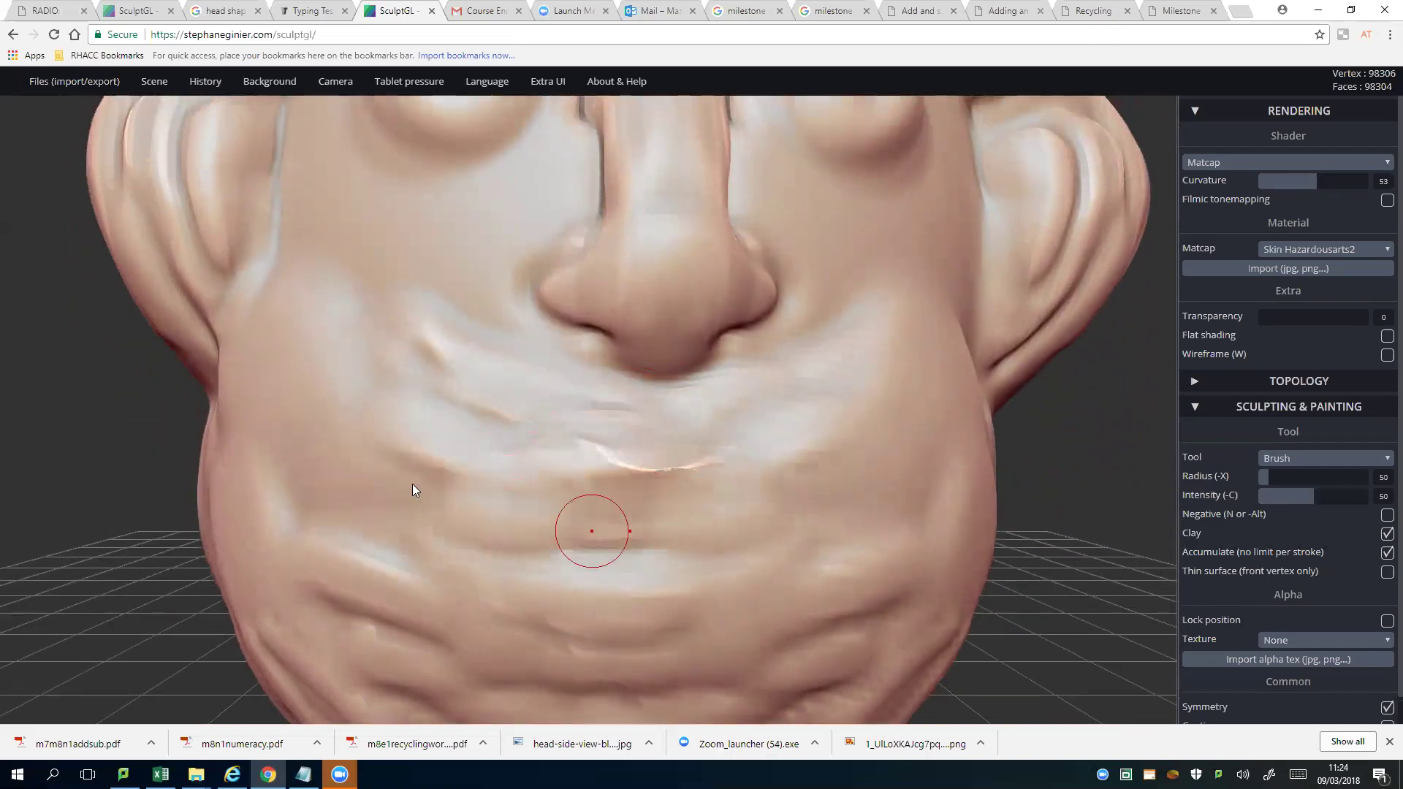
pyautogui.moveTo(326, 340)
pyautogui.mouseDown()
pyautogui.moveTo(361, 515)
pyautogui.moveTo(448, 548)
pyautogui.moveTo(344, 492)
pyautogui.moveTo(379, 547)
pyautogui.moveTo(288, 392)
pyautogui.moveTo(317, 391)
pyautogui.moveTo(261, 424)
pyautogui.mouseUp()
pyautogui.scroll(-2, 255, 313)
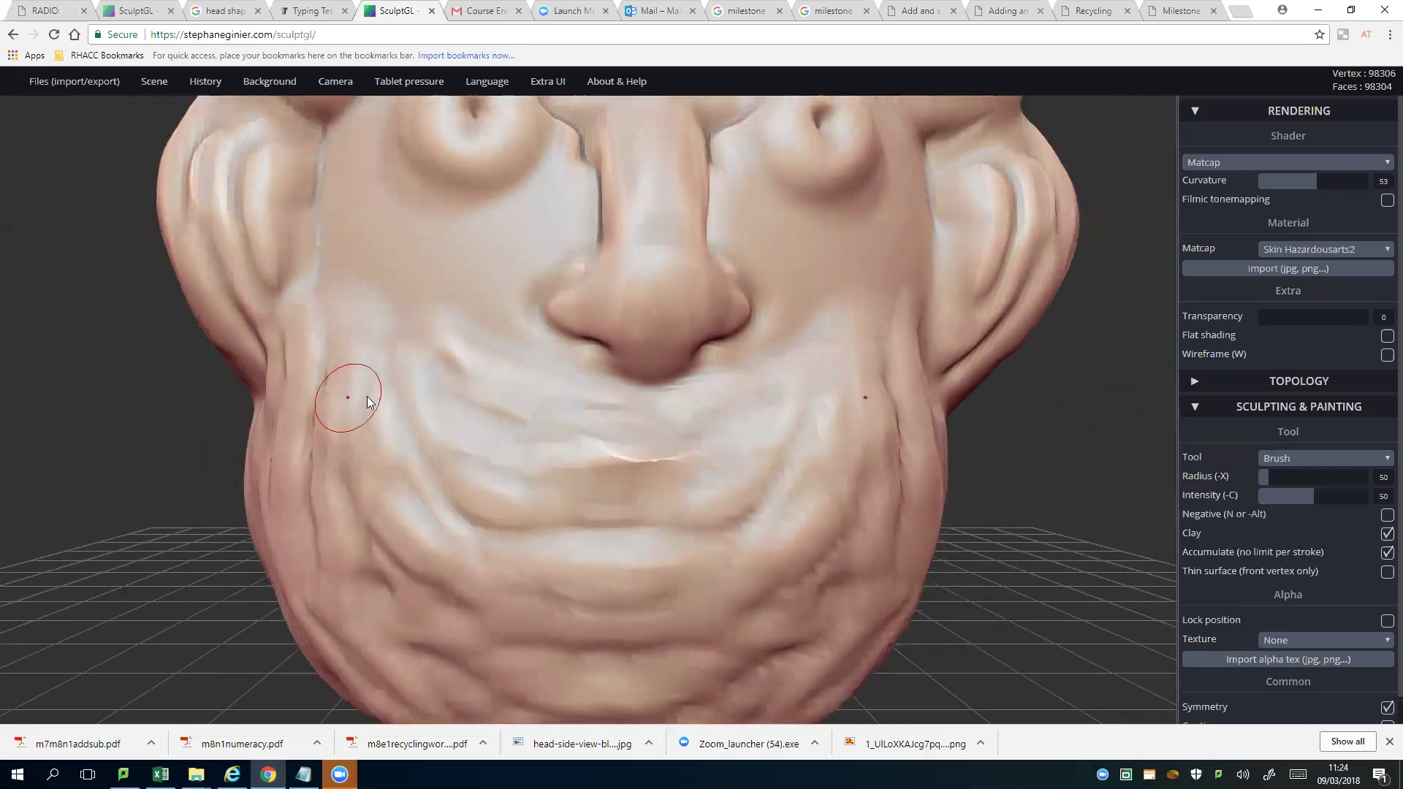
pyautogui.scroll(-2, 350, 392)
# Step: Raise the upper cheeks and sculpt mirrored ridges along the cheeks, lower cheeks and chin
pyautogui.moveTo(351, 158); pyautogui.dragTo(329, 321)
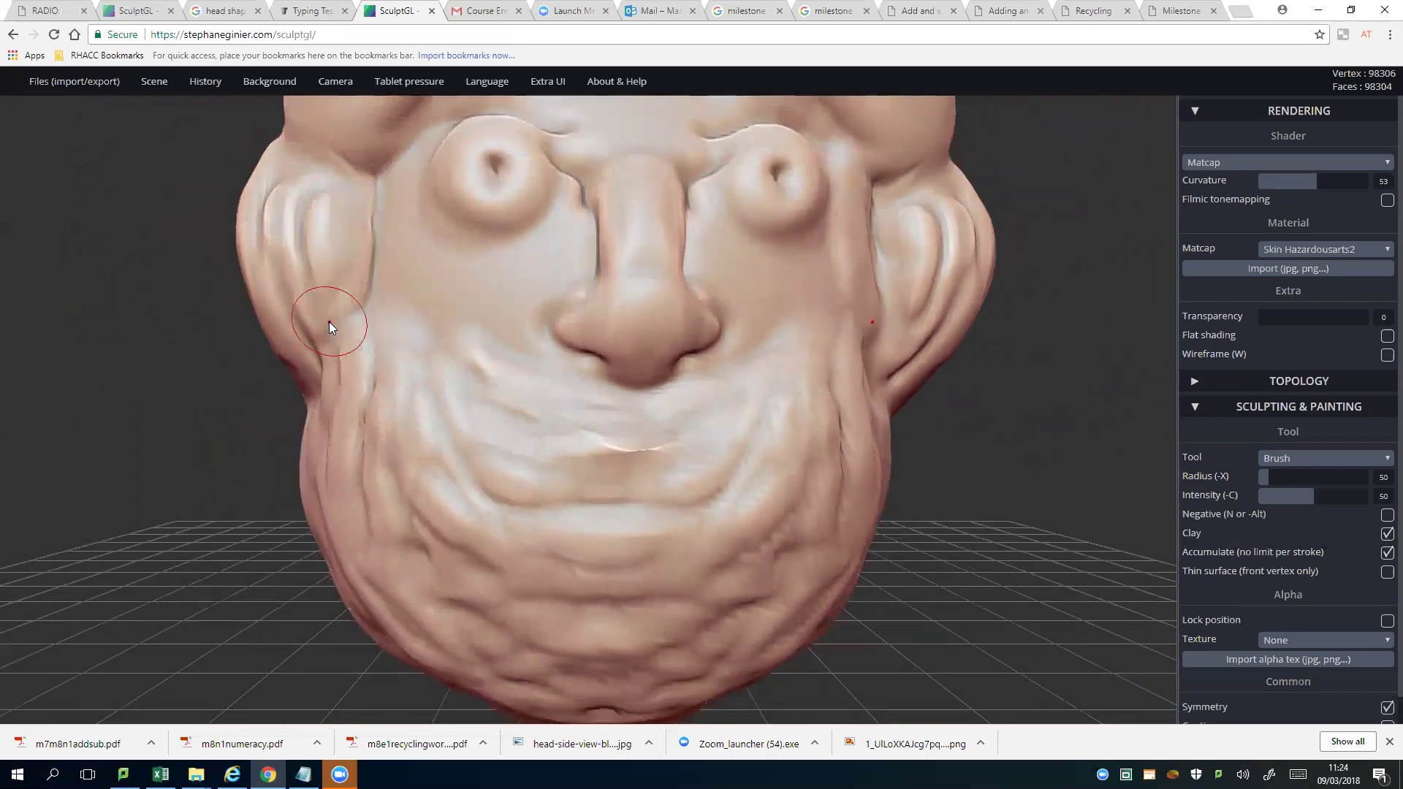
pyautogui.moveTo(842, 270)
pyautogui.mouseDown()
pyautogui.moveTo(856, 292)
pyautogui.moveTo(722, 534)
pyautogui.moveTo(656, 613)
pyautogui.mouseUp()
pyautogui.scroll(2, 692, 609)
pyautogui.scroll(1, 767, 580)
pyautogui.moveTo(790, 559)
pyautogui.mouseDown()
pyautogui.moveTo(651, 633)
pyautogui.moveTo(848, 406)
pyautogui.moveTo(724, 603)
pyautogui.mouseUp()
pyautogui.moveTo(899, 369); pyautogui.dragTo(801, 569)
pyautogui.moveTo(840, 368); pyautogui.dragTo(712, 614)
pyautogui.moveTo(873, 428); pyautogui.dragTo(754, 563)
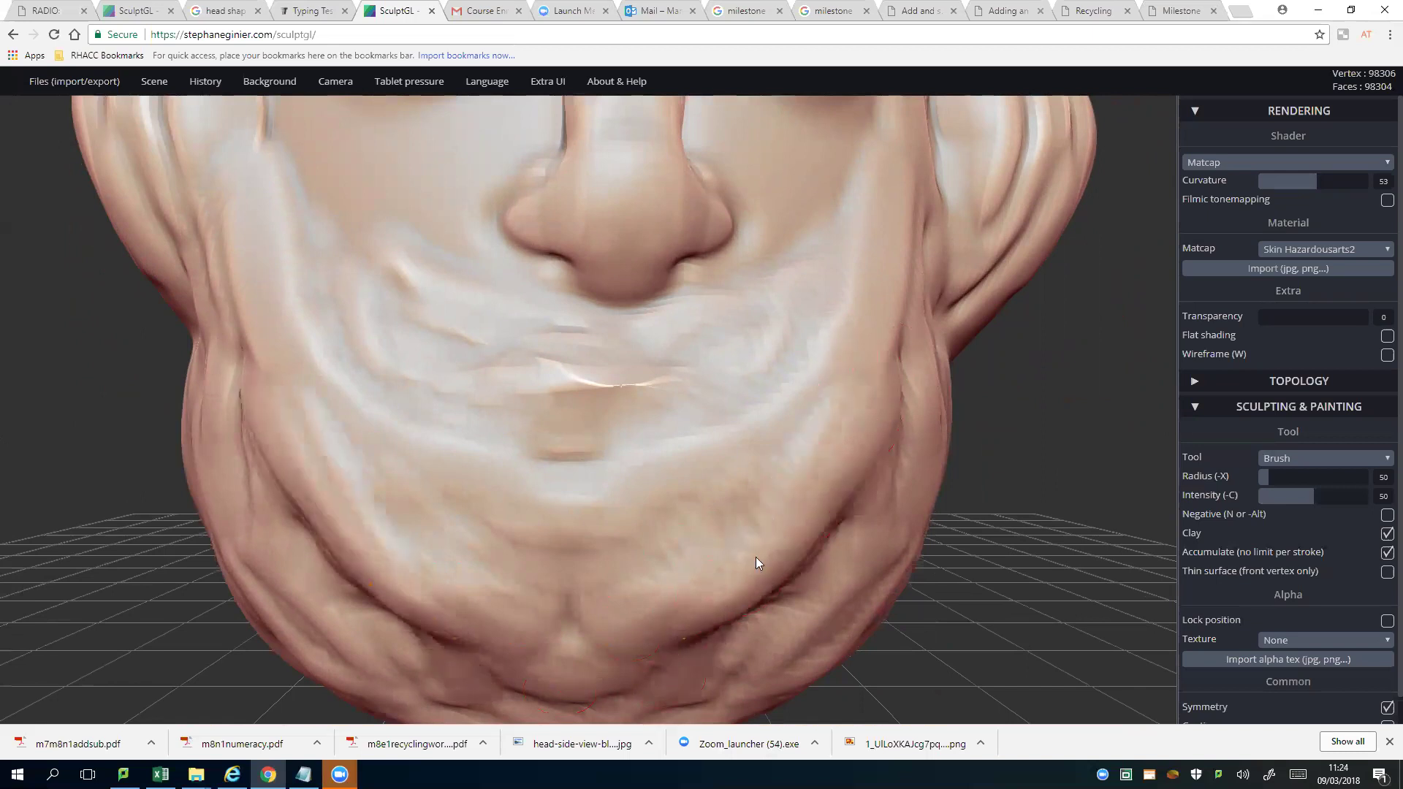
# Step: Resculpt the cheek and jaw ridges and reshape the outer cheek outline
pyautogui.moveTo(876, 471); pyautogui.dragTo(757, 624)
pyautogui.moveTo(877, 504); pyautogui.dragTo(756, 647)
pyautogui.moveTo(886, 344); pyautogui.dragTo(834, 526)
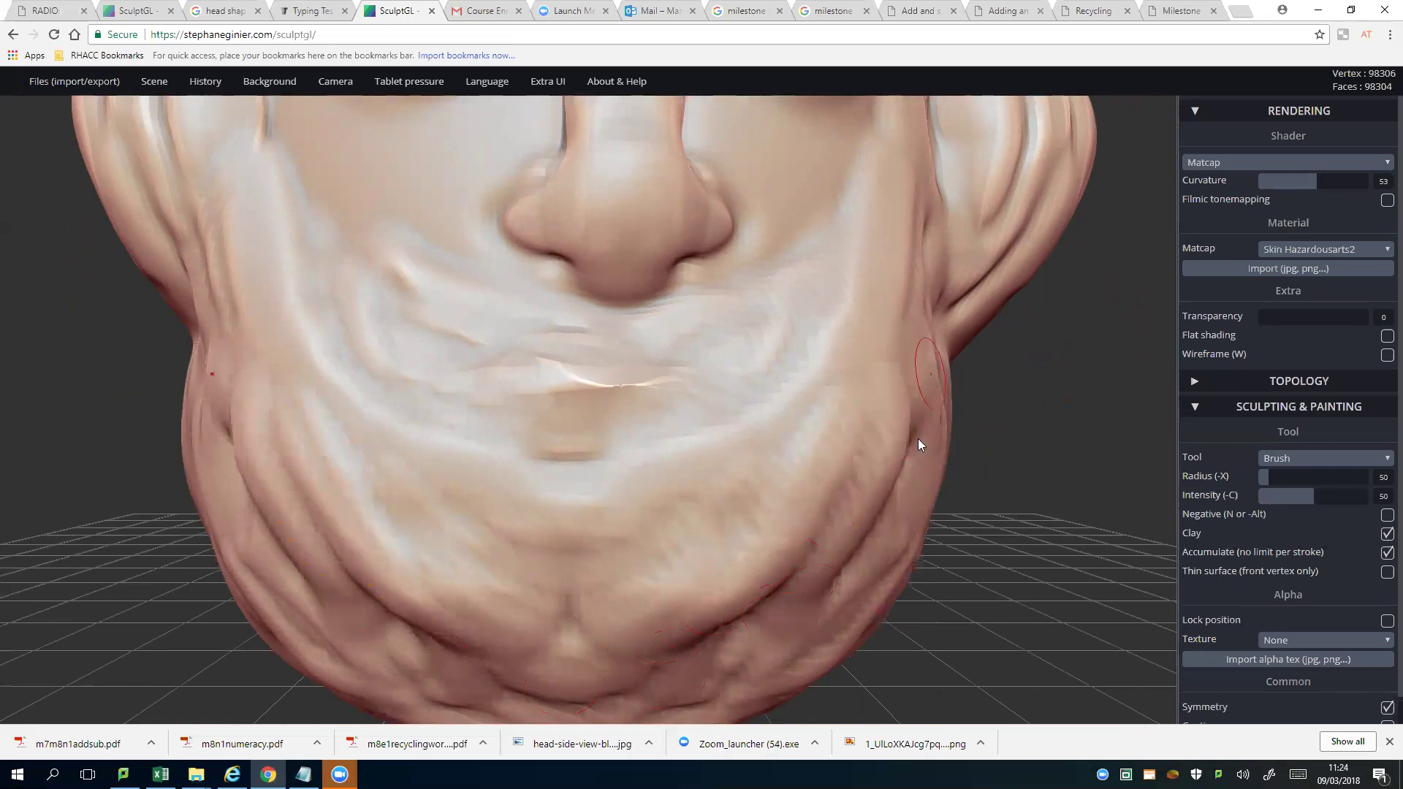
pyautogui.moveTo(917, 439)
pyautogui.mouseDown()
pyautogui.moveTo(844, 603)
pyautogui.moveTo(811, 592)
pyautogui.moveTo(779, 624)
pyautogui.mouseUp()
pyautogui.moveTo(926, 246); pyautogui.dragTo(926, 352)
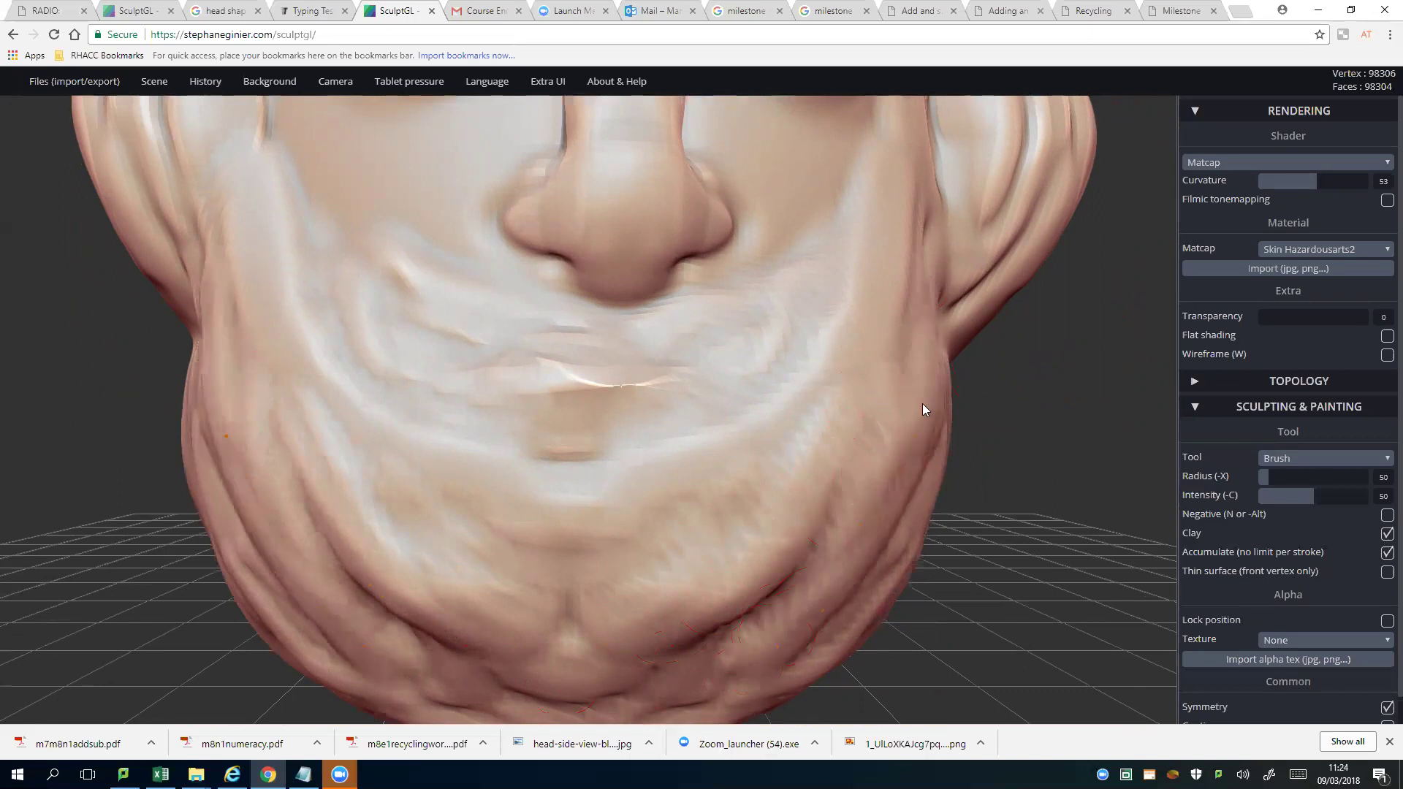
pyautogui.moveTo(926, 206); pyautogui.dragTo(940, 235)
pyautogui.moveTo(953, 329); pyautogui.dragTo(943, 214)
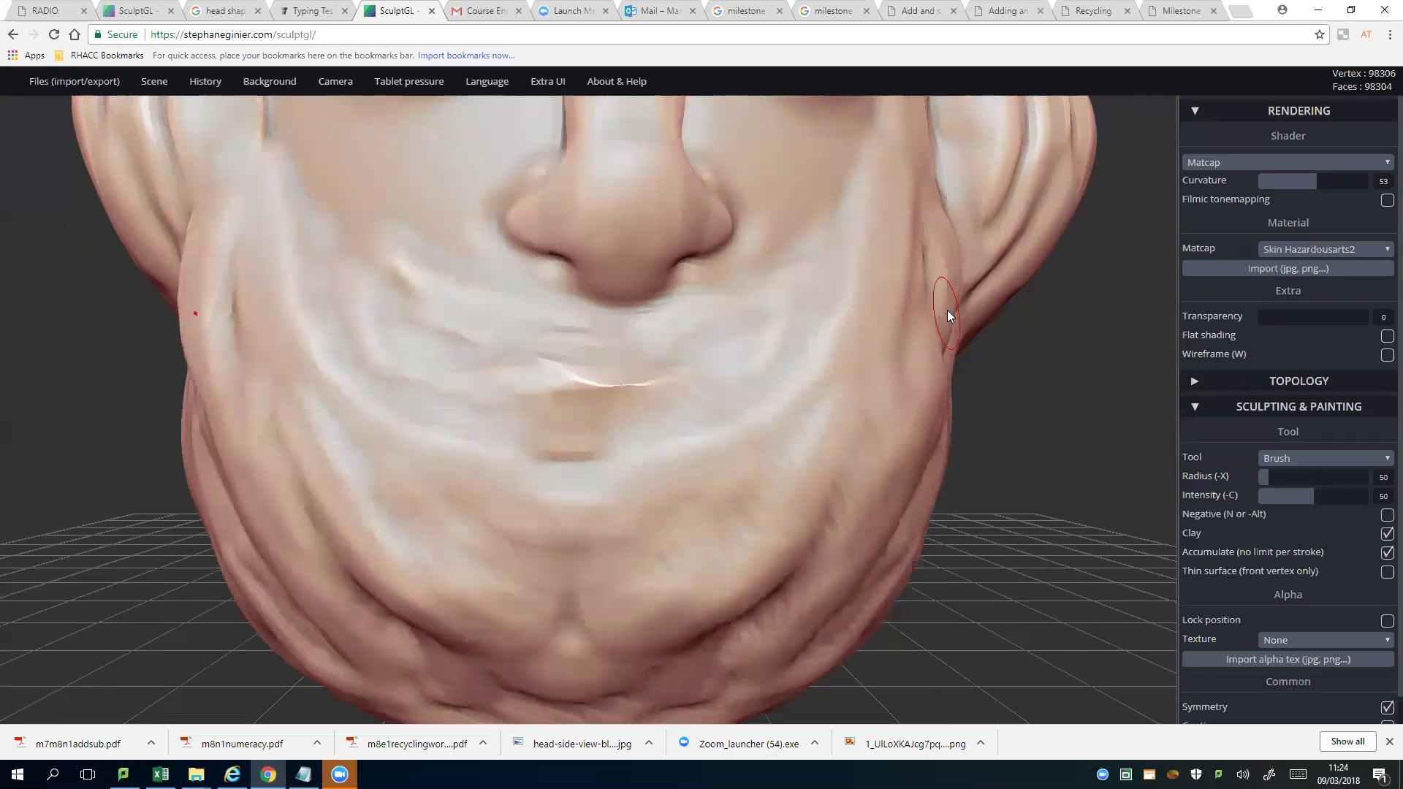
pyautogui.scroll(-3, 932, 324)
pyautogui.scroll(-2, 877, 285)
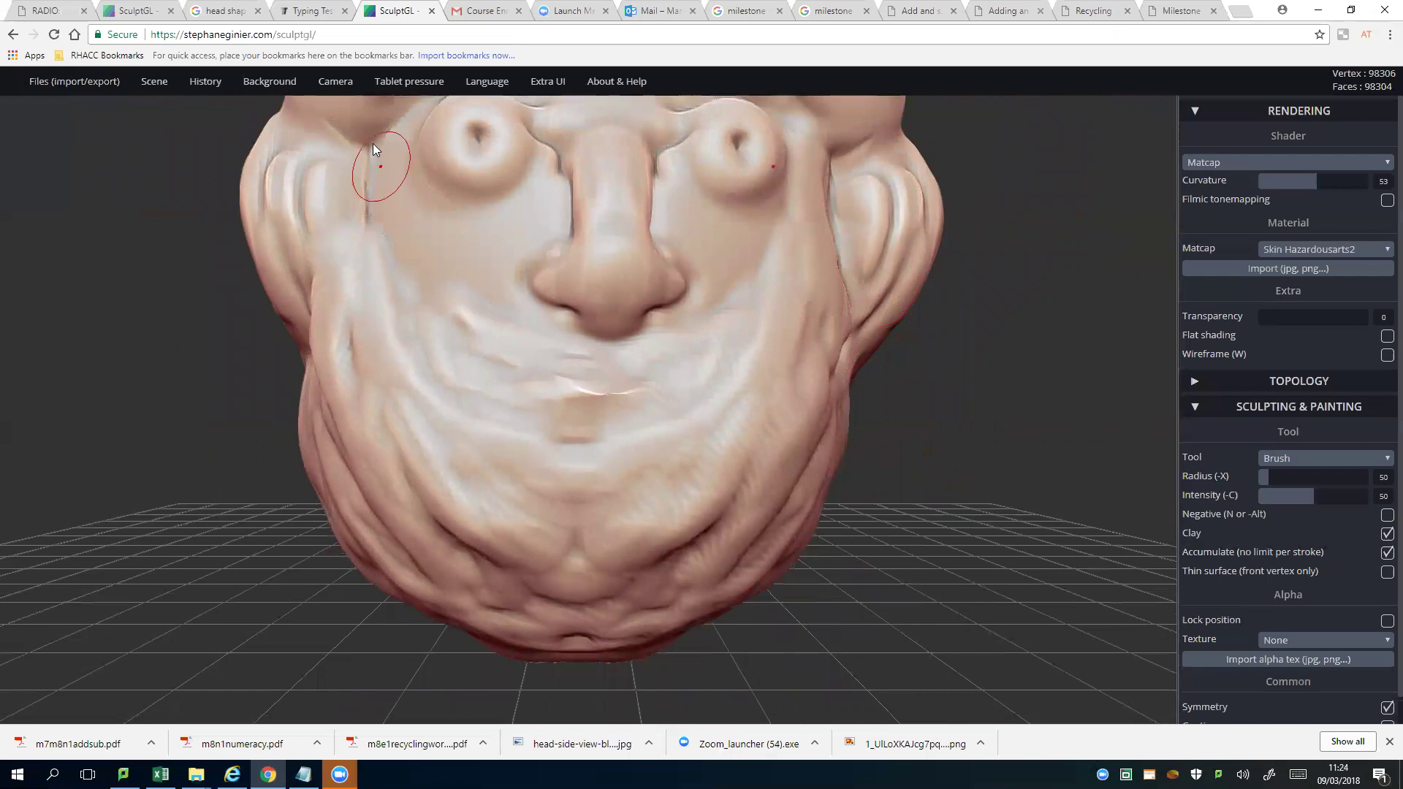
# Step: Smooth the creases beside the left and right eyes, then carve a V-shaped cleft across the chin
pyautogui.moveTo(372, 144); pyautogui.dragTo(365, 248)
pyautogui.moveTo(817, 166); pyautogui.dragTo(837, 320)
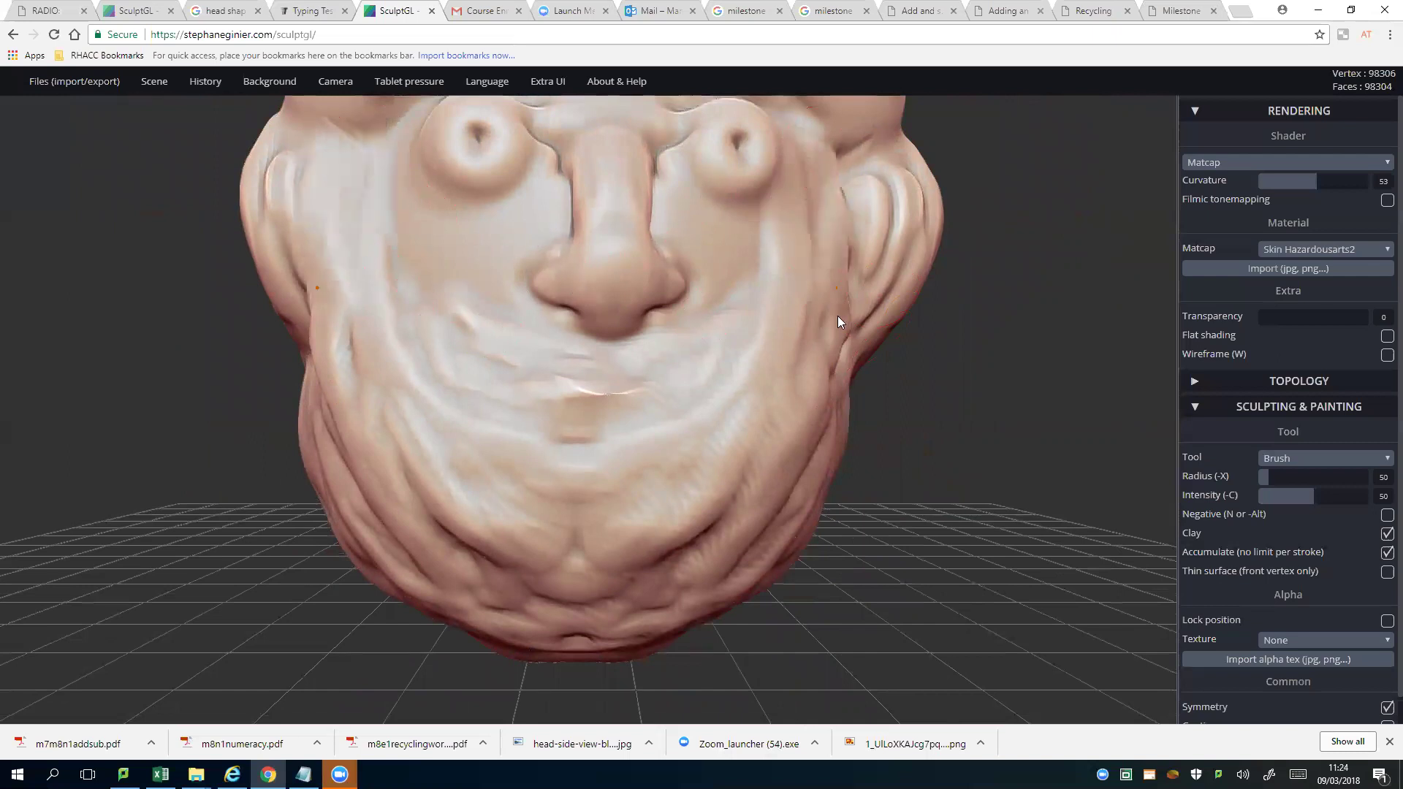
pyautogui.scroll(2, 666, 483)
pyautogui.scroll(1, 657, 482)
pyautogui.scroll(1, 548, 507)
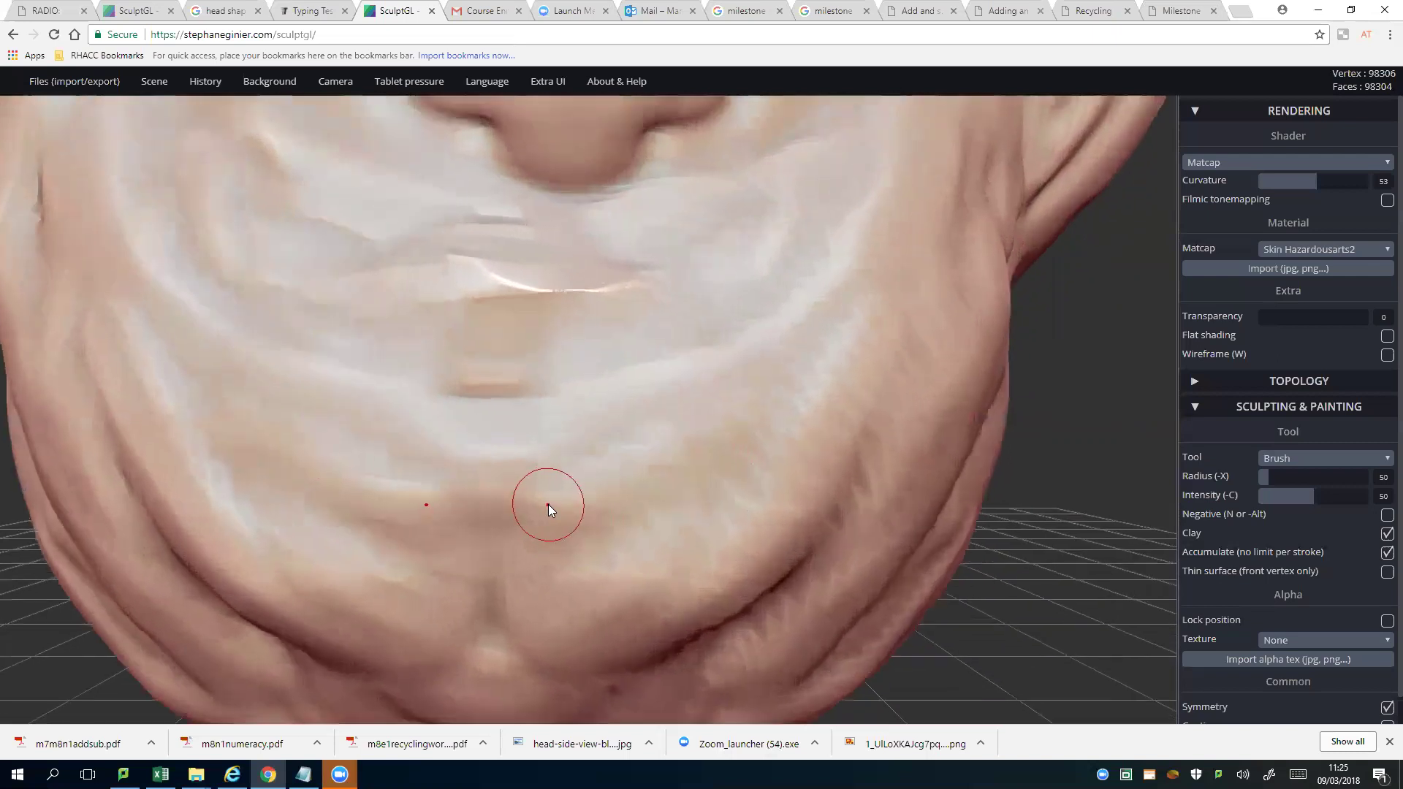
pyautogui.scroll(1, 548, 507)
pyautogui.scroll(1, 548, 504)
pyautogui.moveTo(373, 570); pyautogui.dragTo(596, 578)
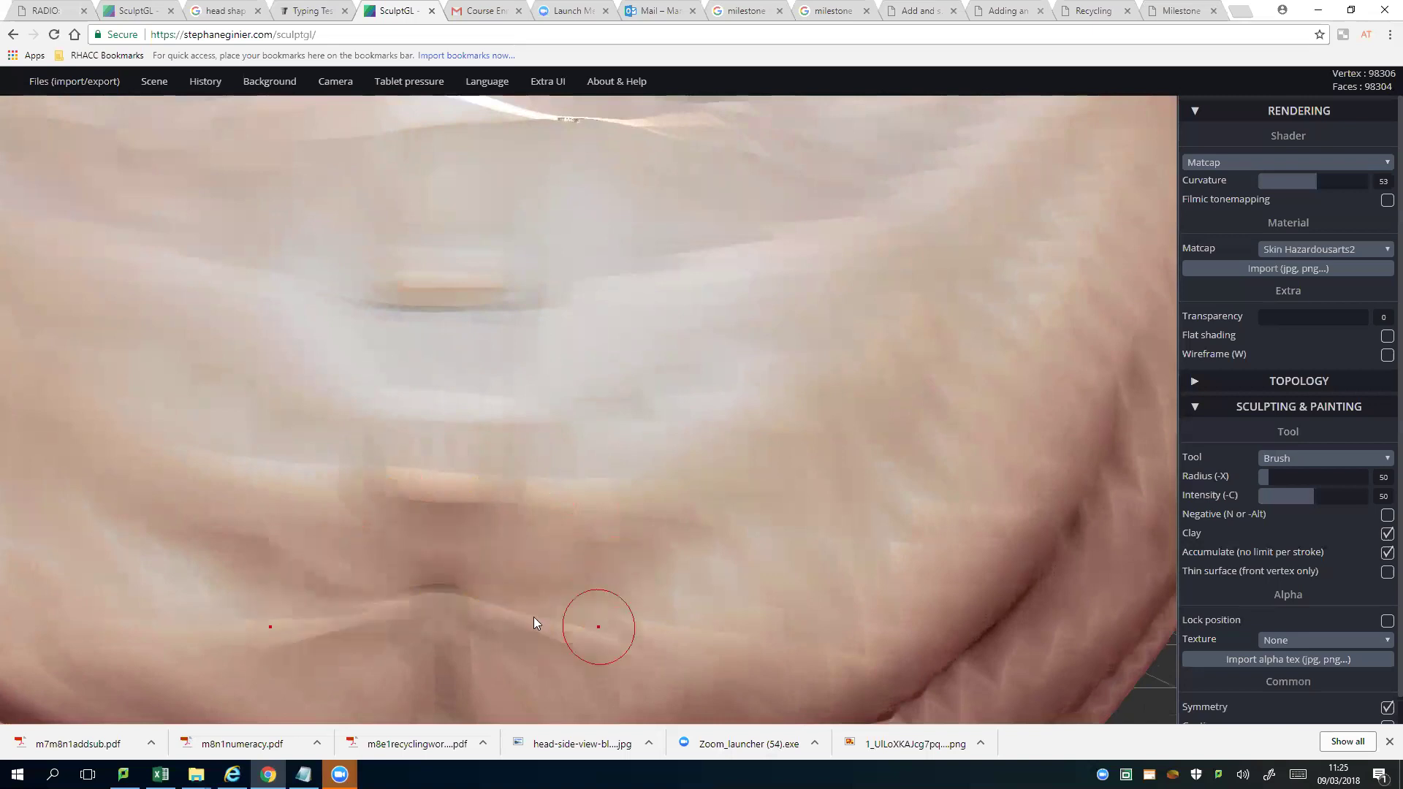
pyautogui.scroll(-2, 544, 615)
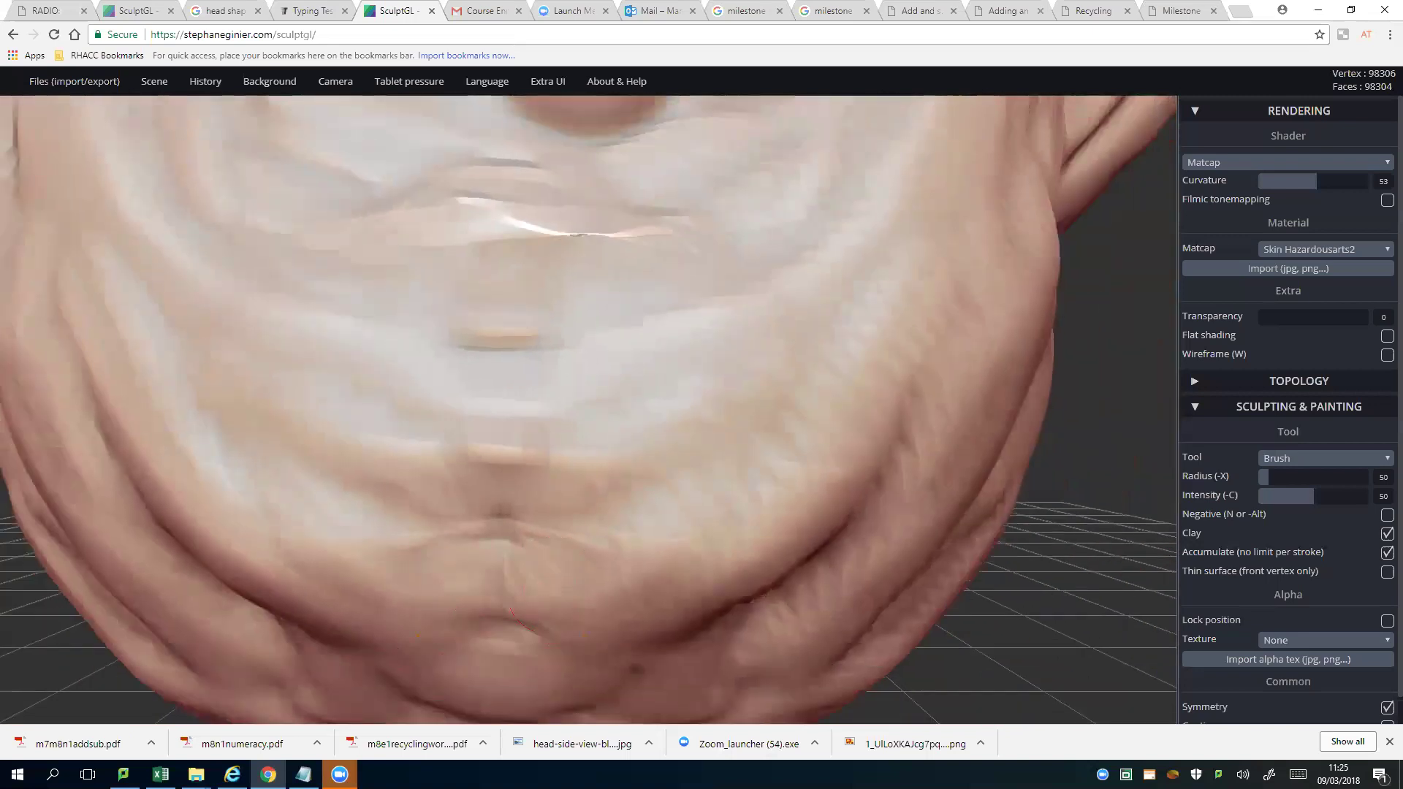